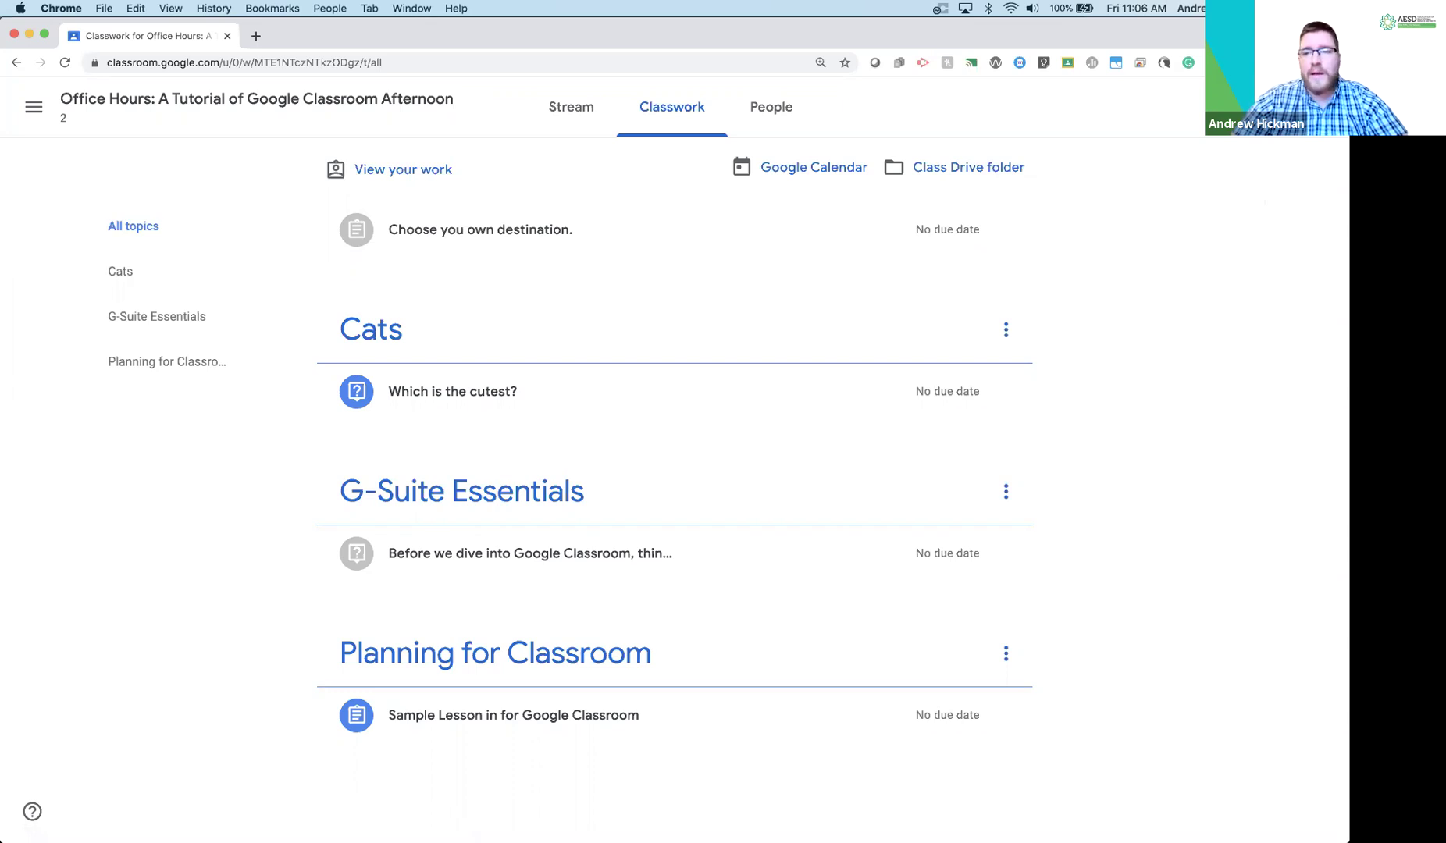
Check the signed-in account, then open the Chromebook 11 doc attached to Sample Lesson.
{"action": "left_click", "coordinate": [1317, 107]}
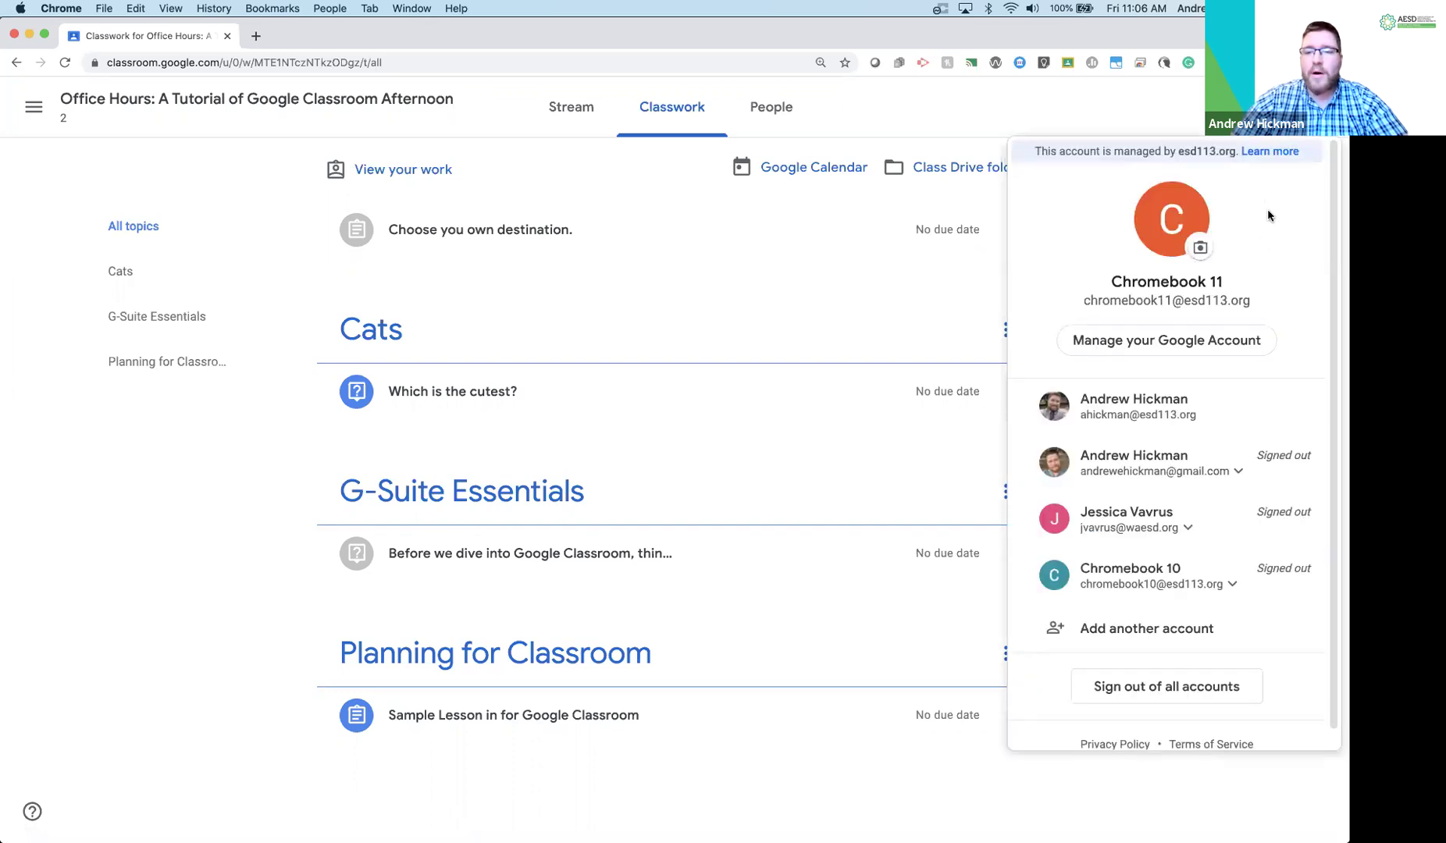
{"action": "left_click", "coordinate": [1169, 117]}
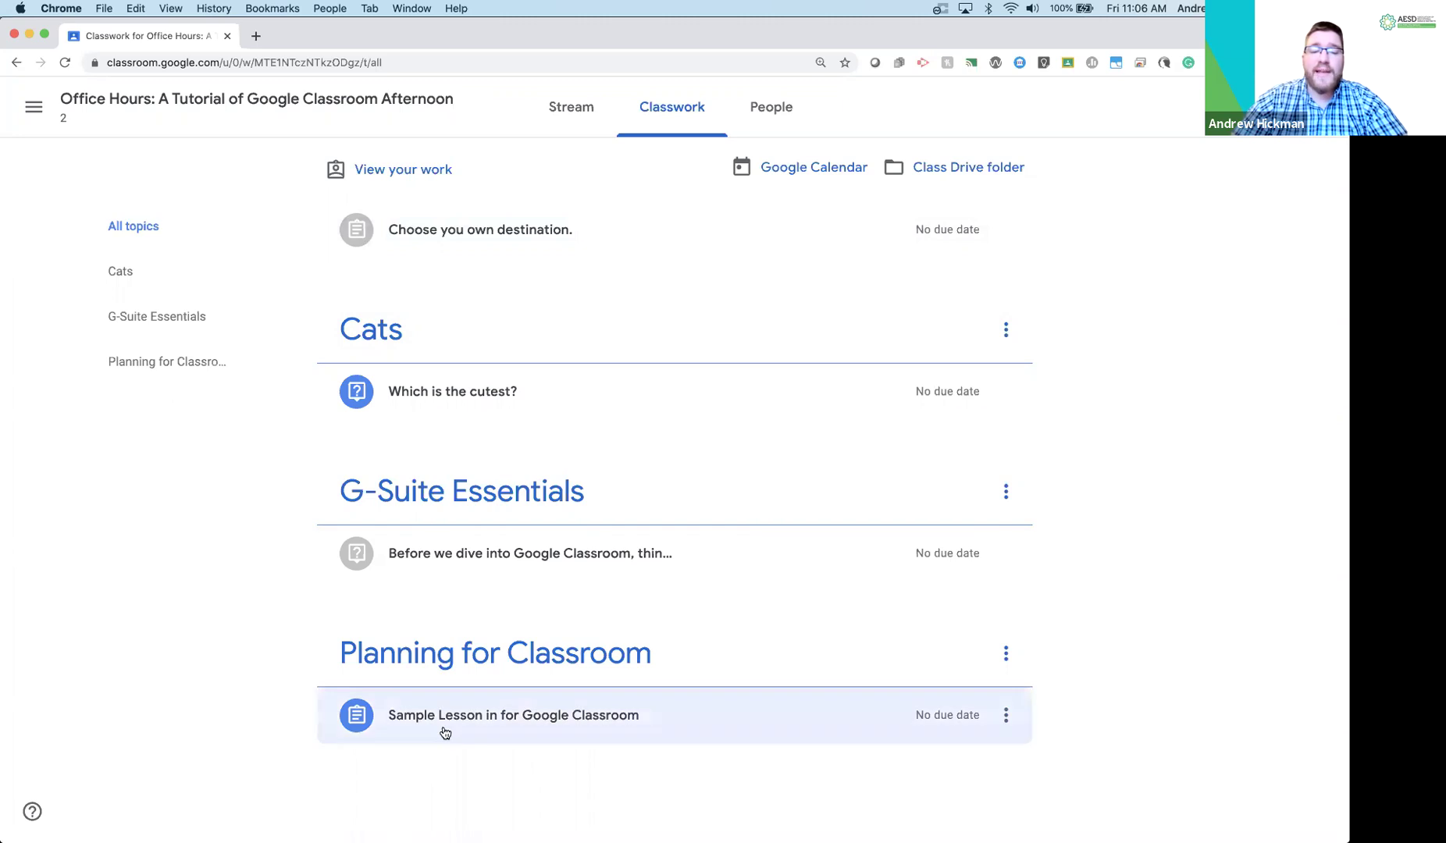
{"action": "left_click", "coordinate": [485, 729]}
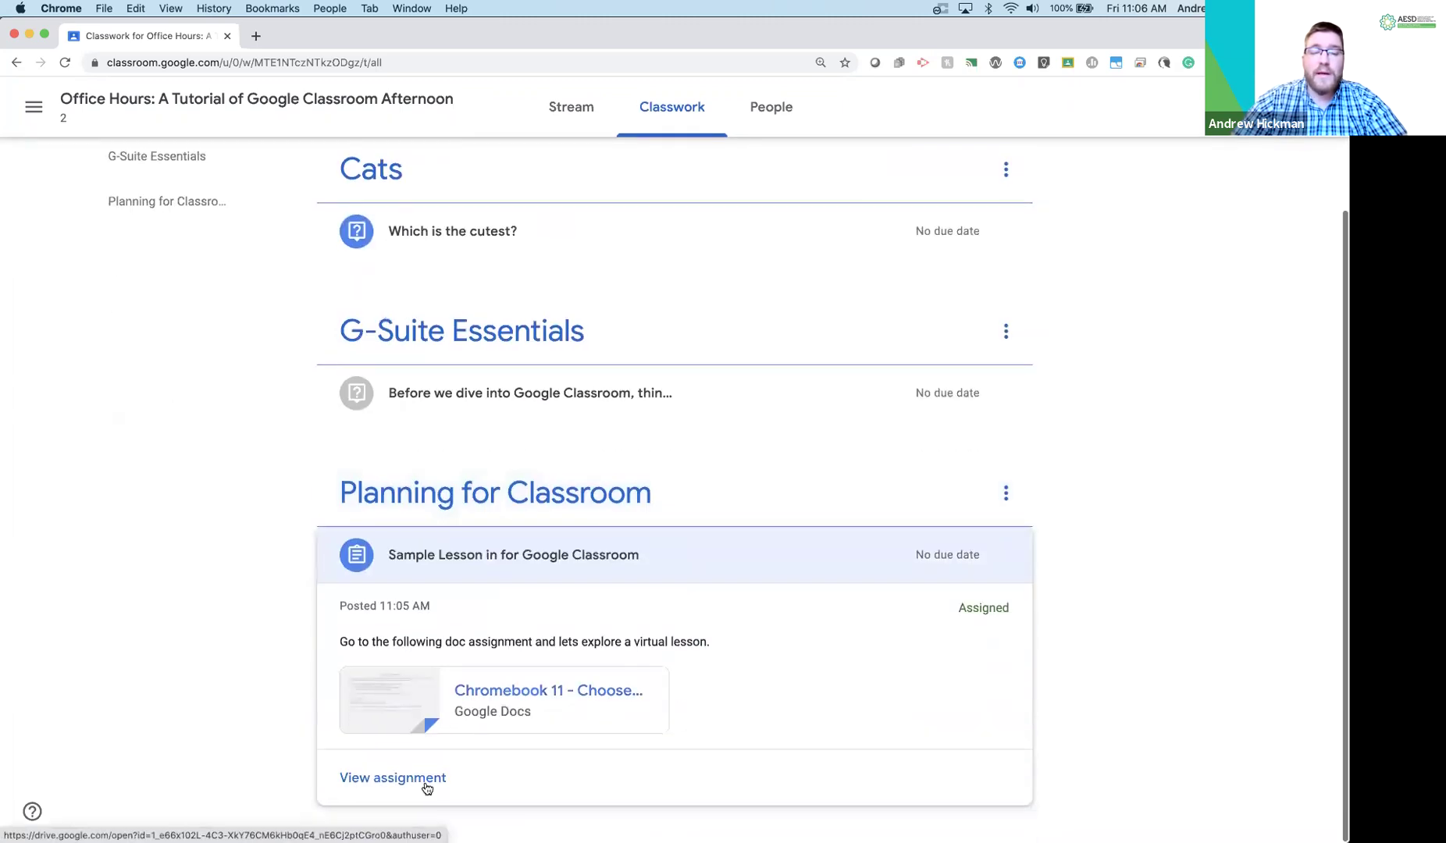
{"action": "left_click", "coordinate": [430, 781]}
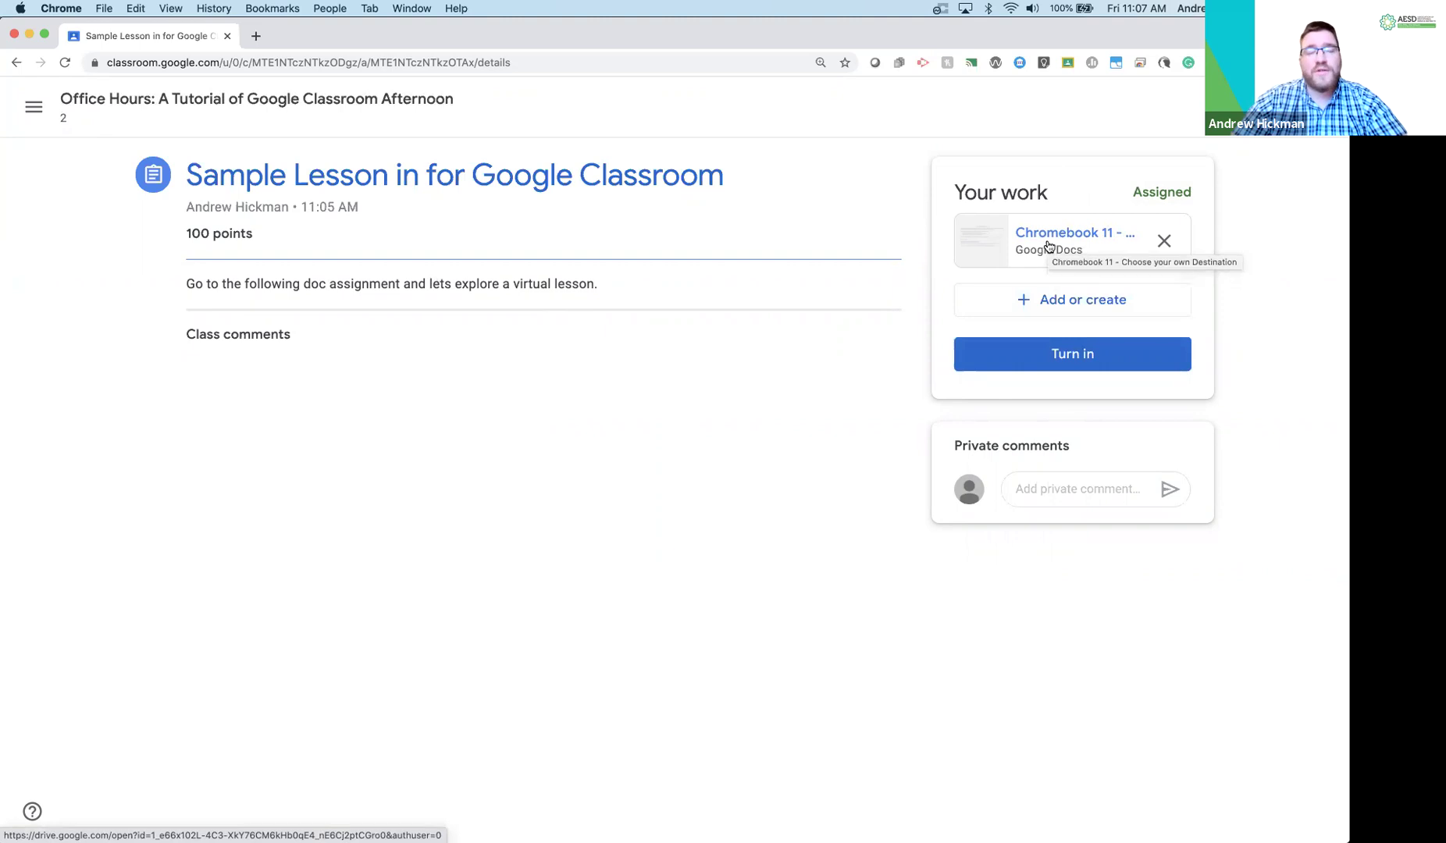
{"action": "left_click", "coordinate": [1097, 248]}
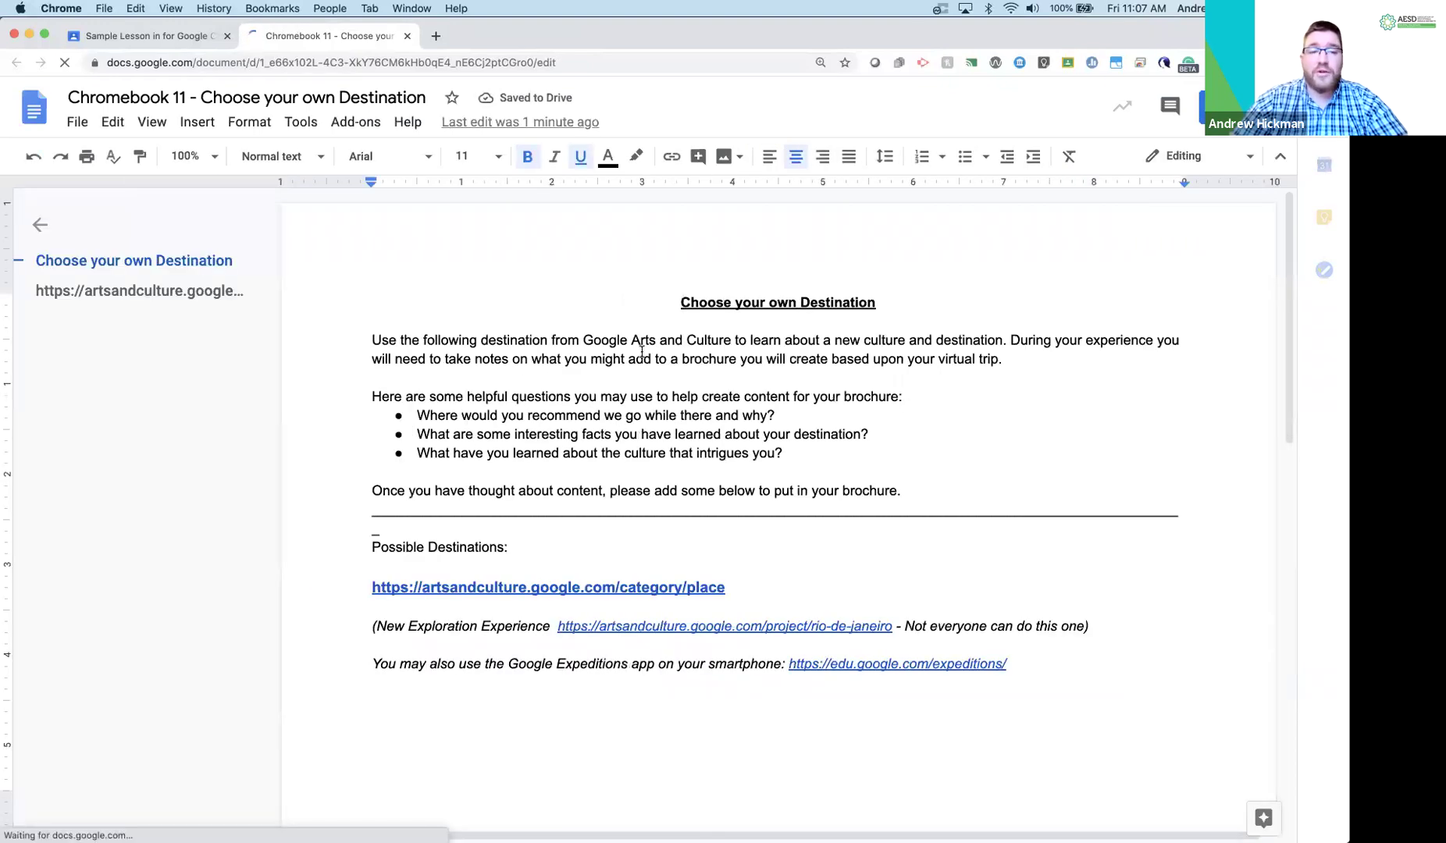
Read through the doc's destination links and Content Notes table, then preview the category/place link.
{"action": "scroll", "coordinate": [642, 352], "scroll_direction": "down", "scroll_amount": 3}
{"action": "scroll", "coordinate": [641, 351], "scroll_direction": "up", "scroll_amount": 2}
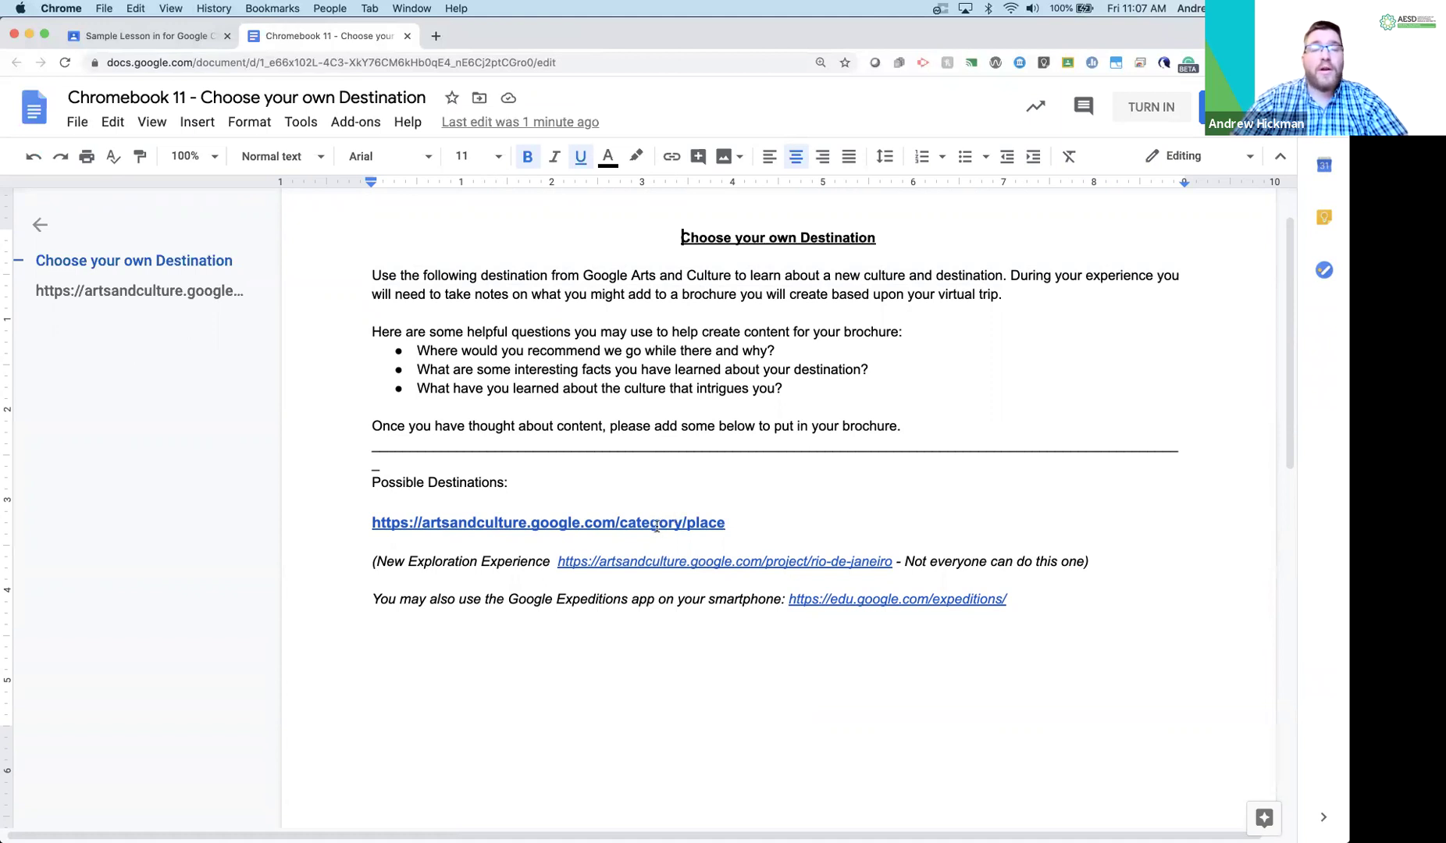
{"action": "scroll", "coordinate": [723, 601], "scroll_direction": "down", "scroll_amount": 10}
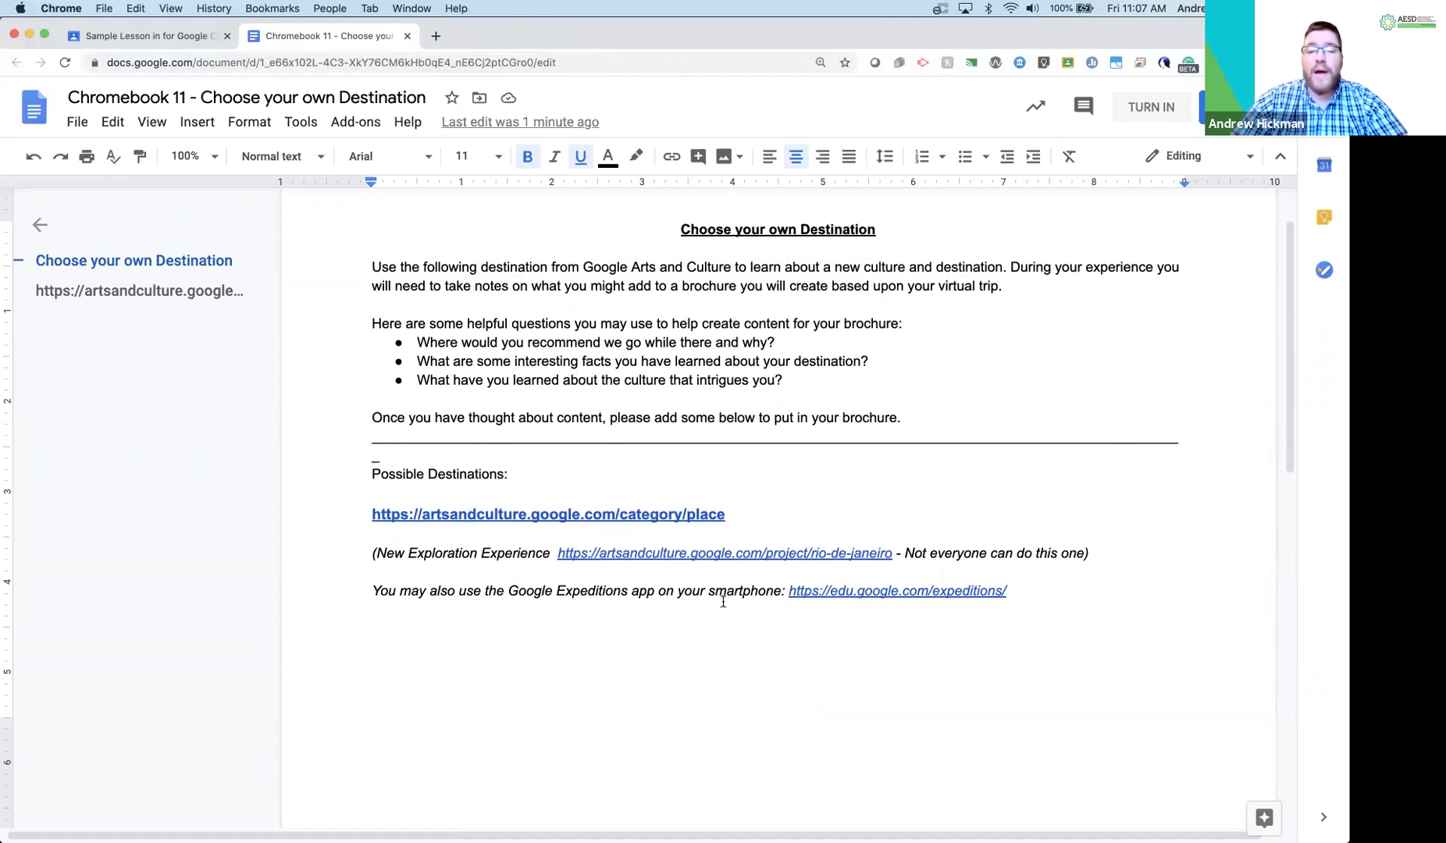
{"action": "scroll", "coordinate": [723, 601], "scroll_direction": "down", "scroll_amount": 1}
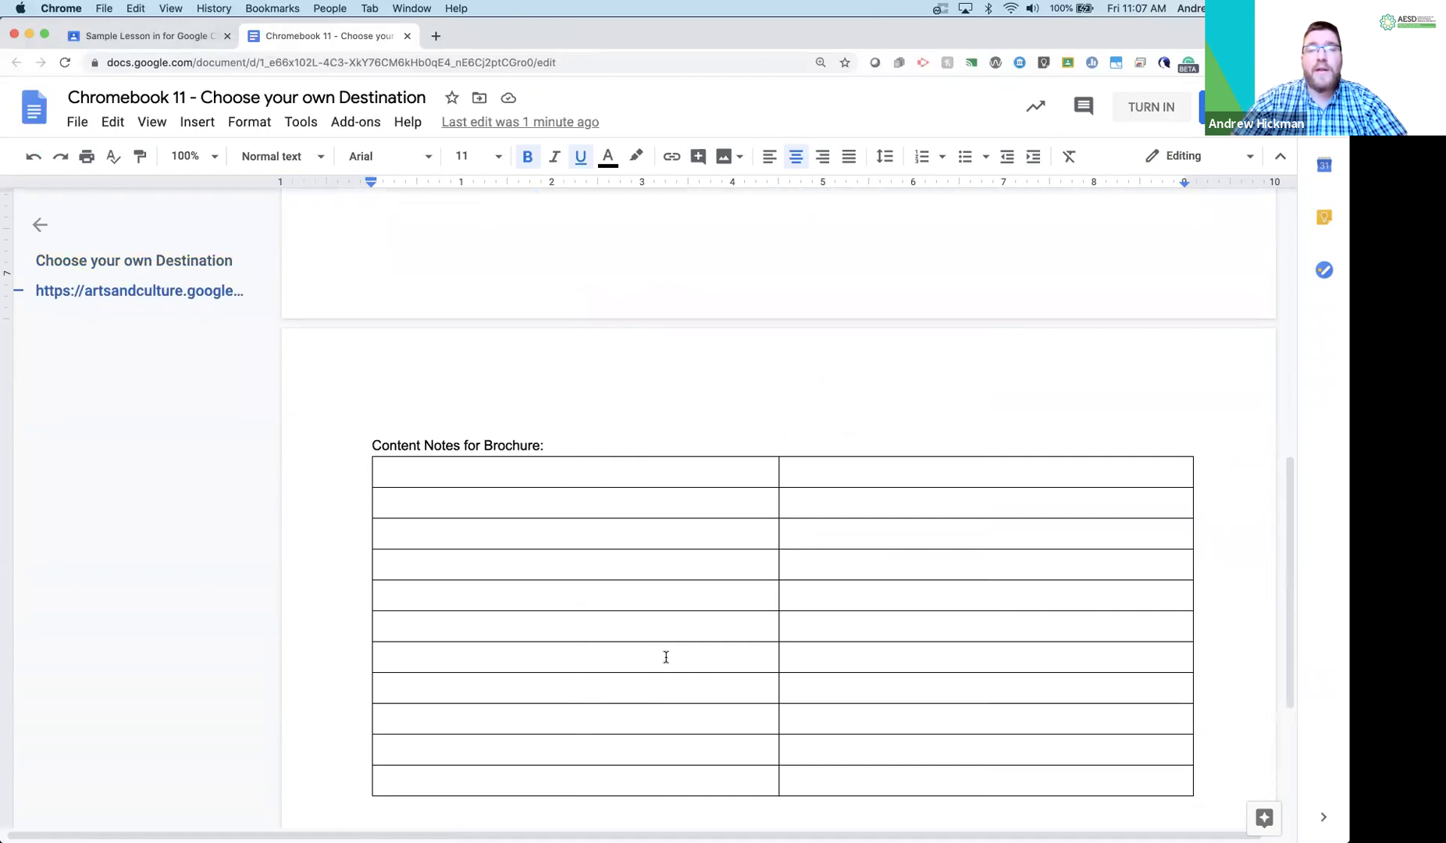
{"action": "scroll", "coordinate": [666, 657], "scroll_direction": "up", "scroll_amount": 10}
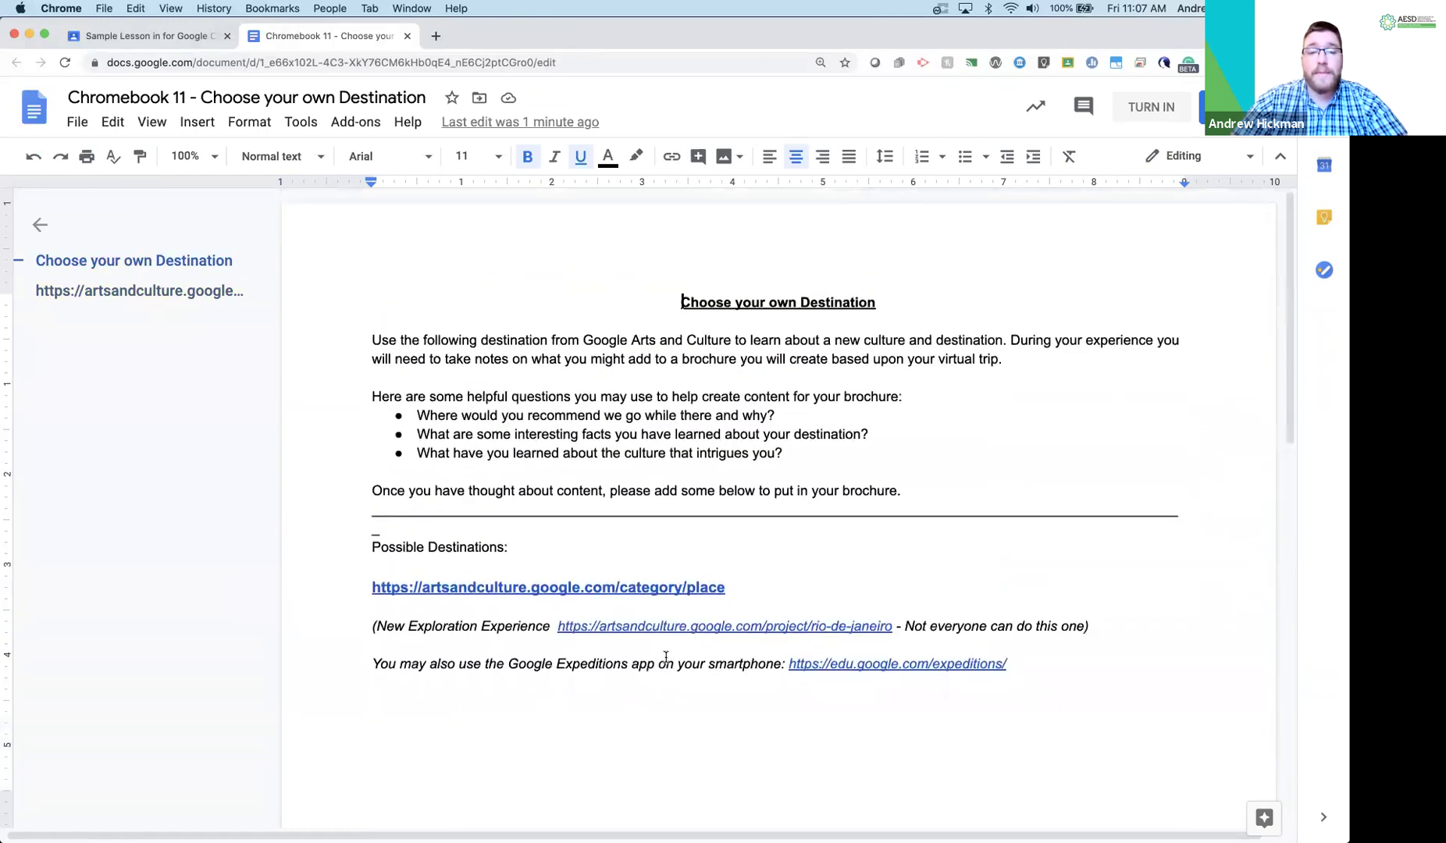
{"action": "scroll", "coordinate": [666, 657], "scroll_direction": "down", "scroll_amount": 3}
{"action": "left_click", "coordinate": [673, 484]}
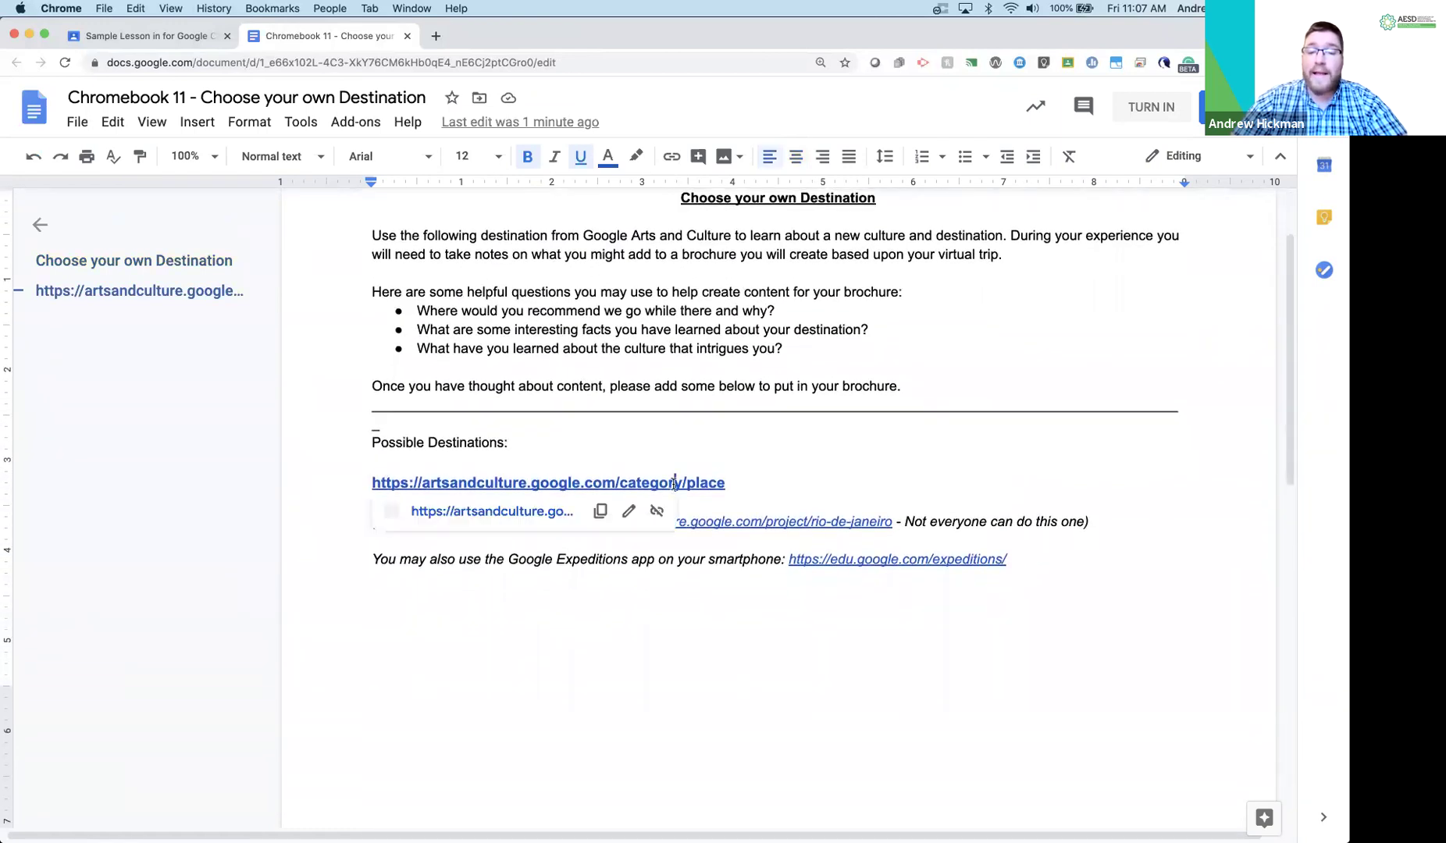
Follow the Places link to Arts & Culture and browse Egypt's place page.
{"action": "left_click", "coordinate": [532, 509]}
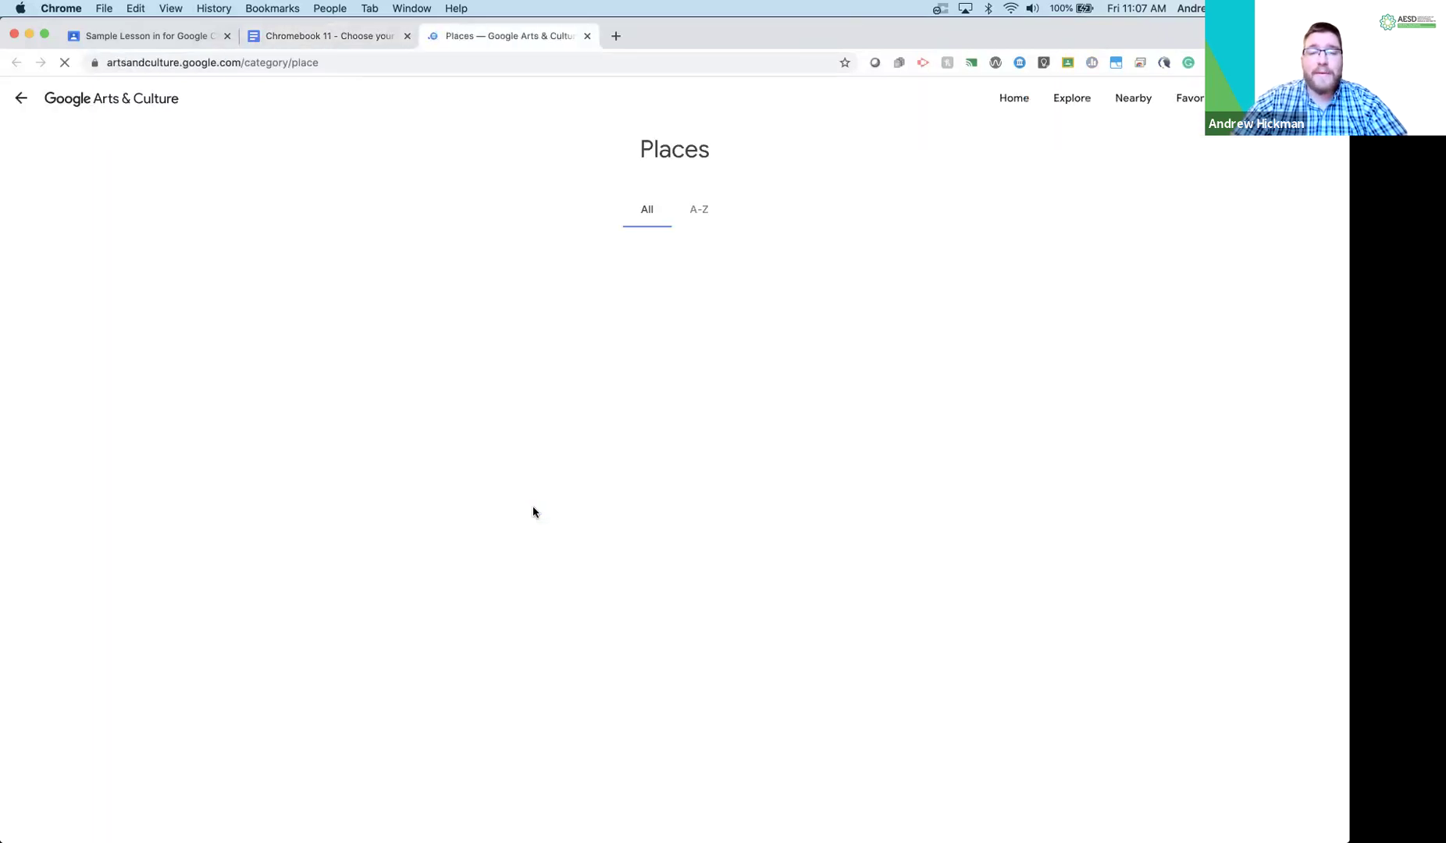
{"action": "scroll", "coordinate": [536, 513], "scroll_direction": "down", "scroll_amount": 10}
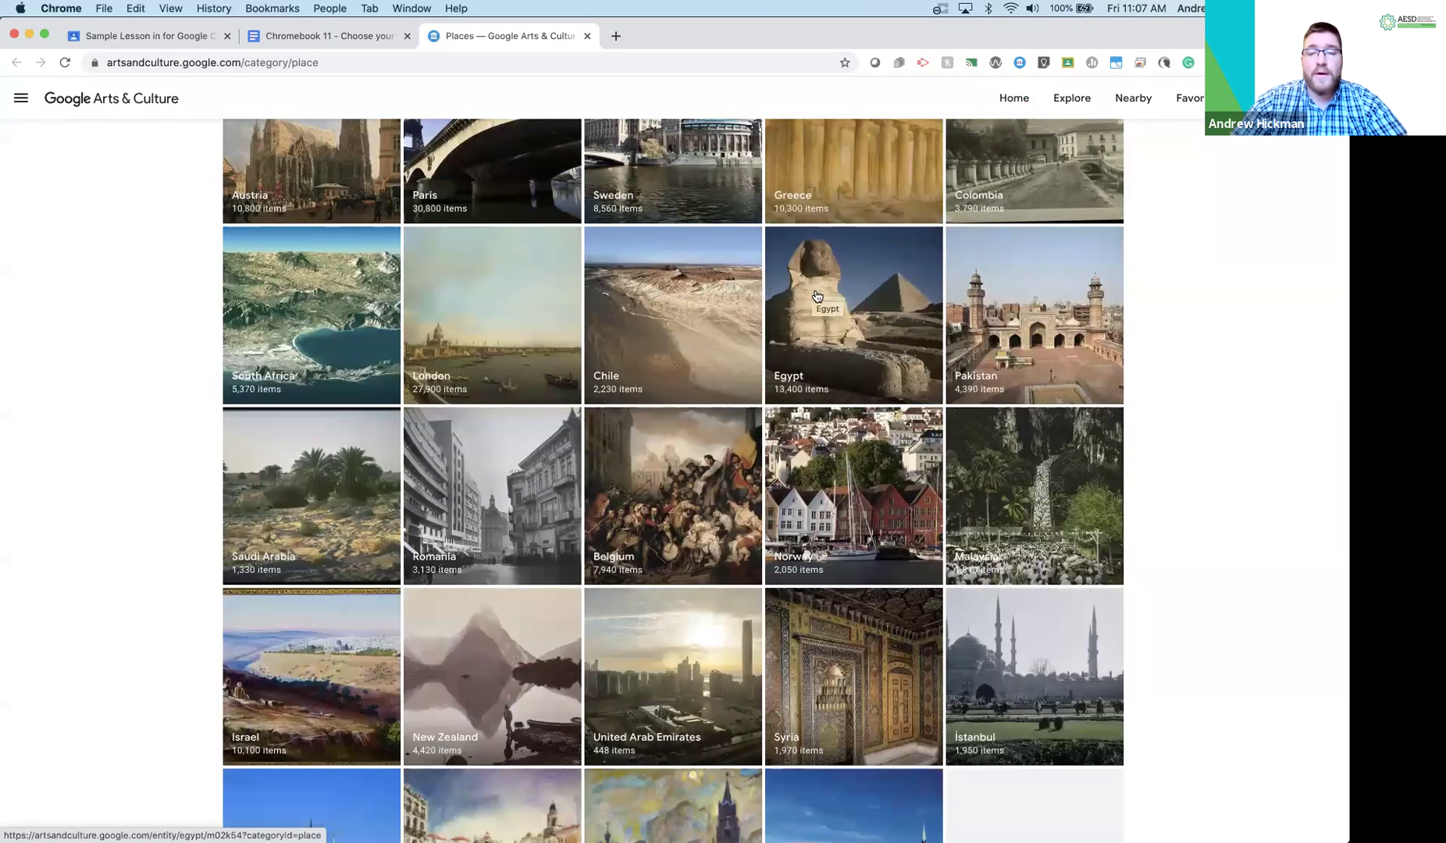
{"action": "scroll", "coordinate": [711, 466], "scroll_direction": "down", "scroll_amount": 5}
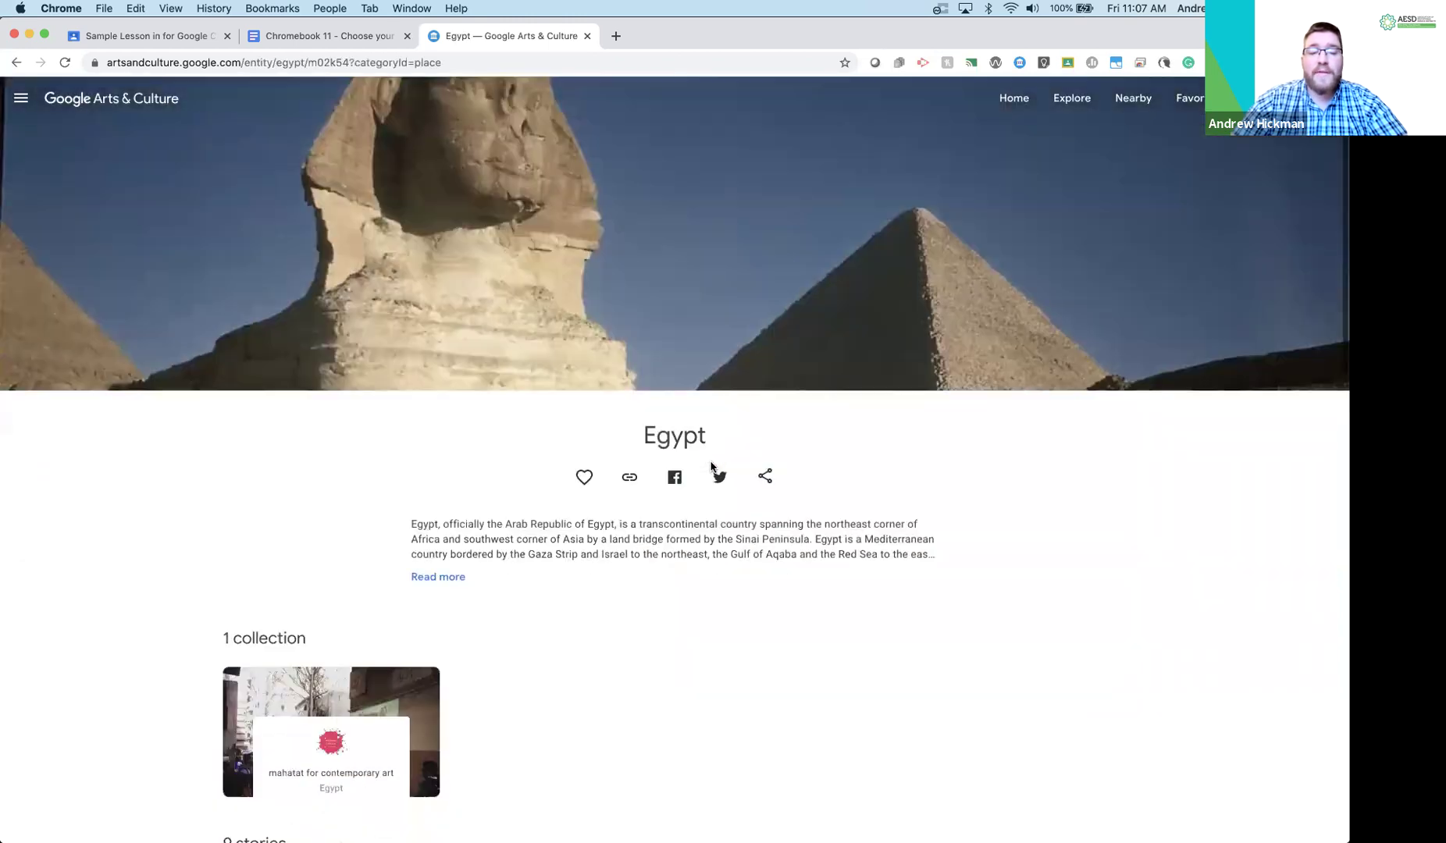
{"action": "scroll", "coordinate": [710, 466], "scroll_direction": "down", "scroll_amount": 5}
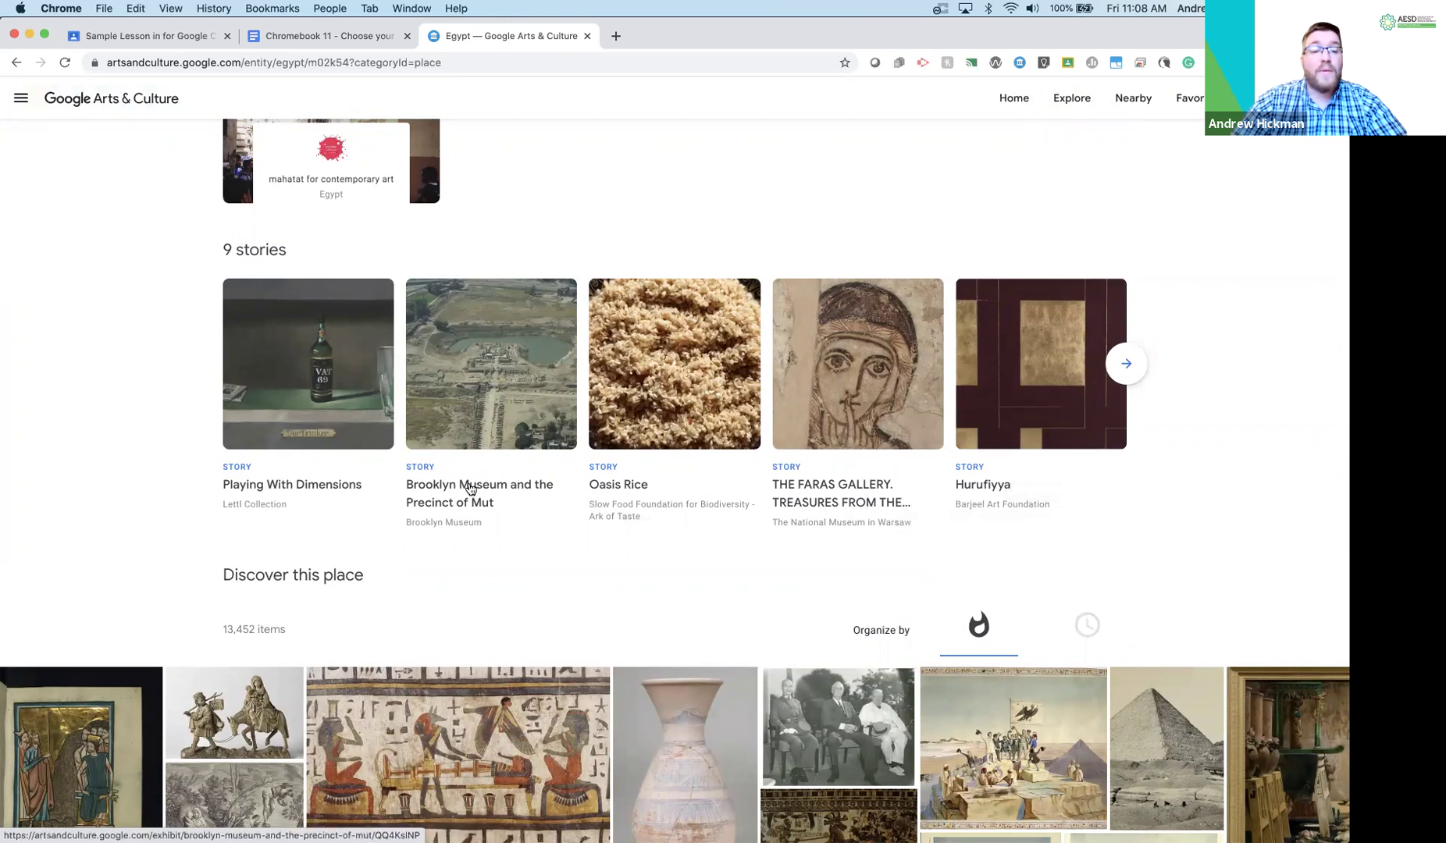
{"action": "scroll", "coordinate": [406, 468], "scroll_direction": "up", "scroll_amount": 8}
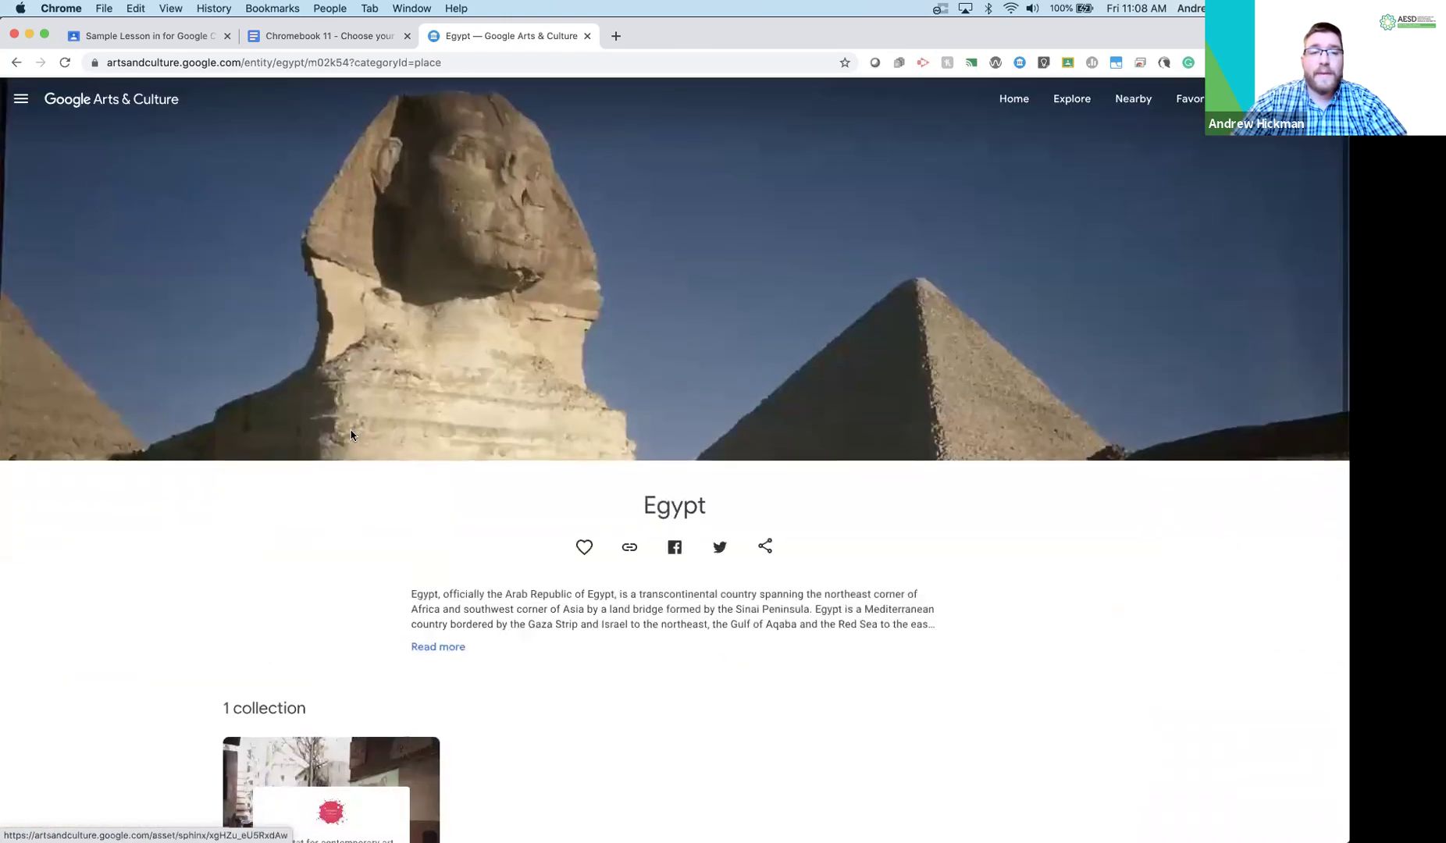
Type 'I learned...' into the first Content Notes for Brochure table cell.
{"action": "left_click", "coordinate": [344, 36]}
{"action": "scroll", "coordinate": [605, 493], "scroll_direction": "down", "scroll_amount": 10}
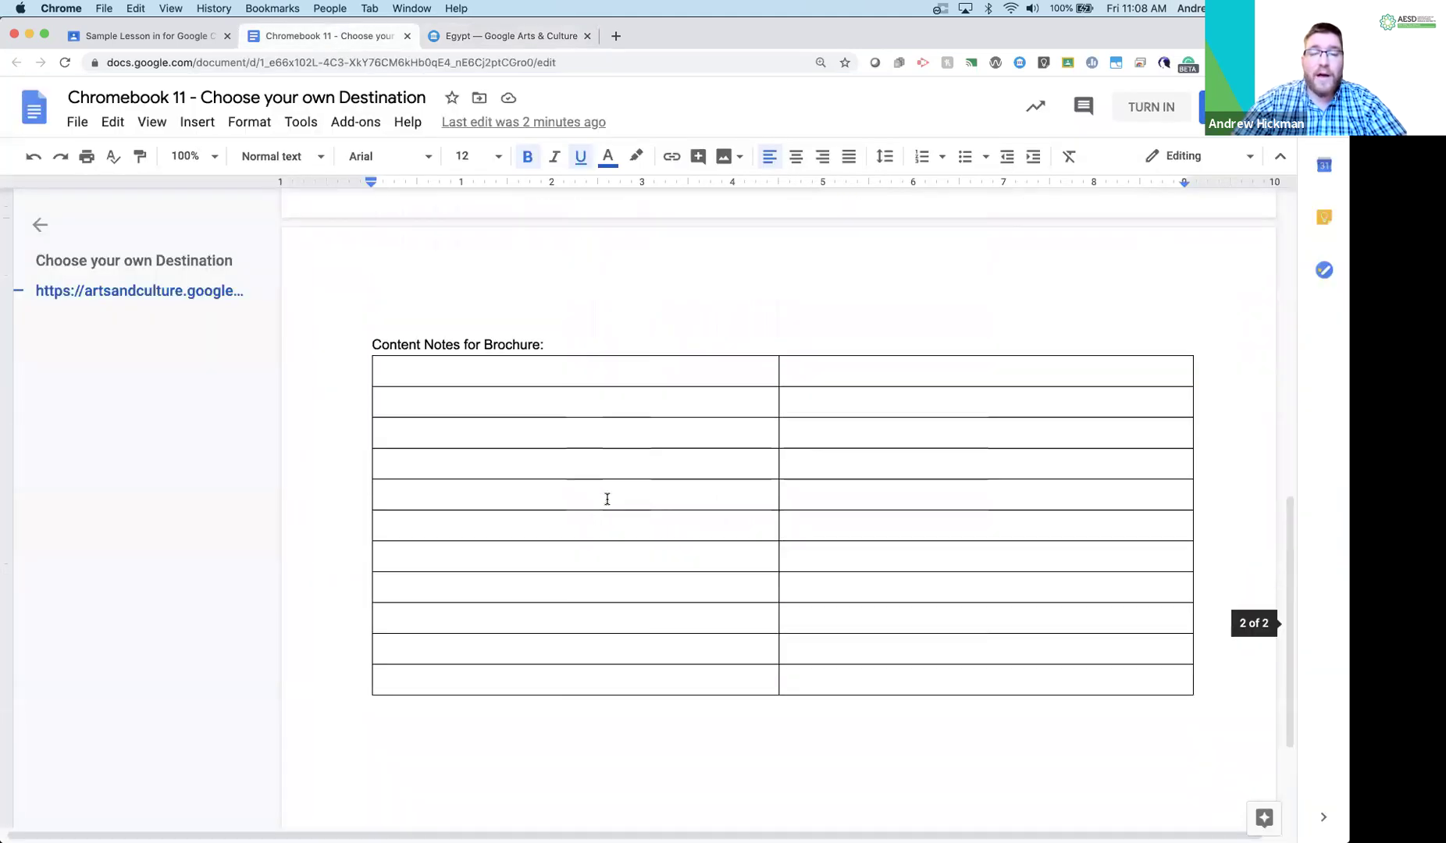
{"action": "left_click", "coordinate": [523, 358]}
{"action": "type", "text": "I lea"}
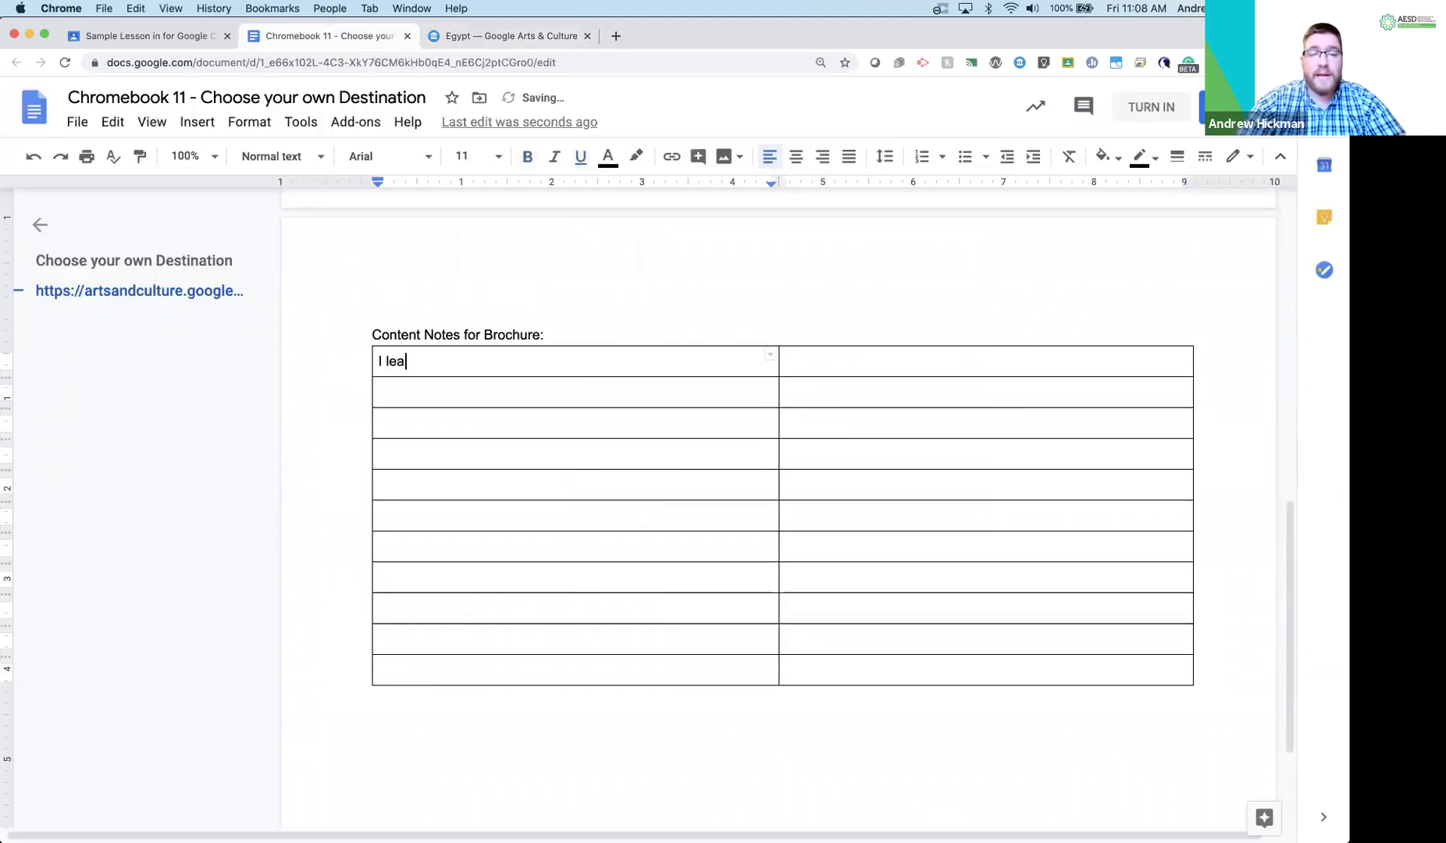
{"action": "type", "text": "rned...."}
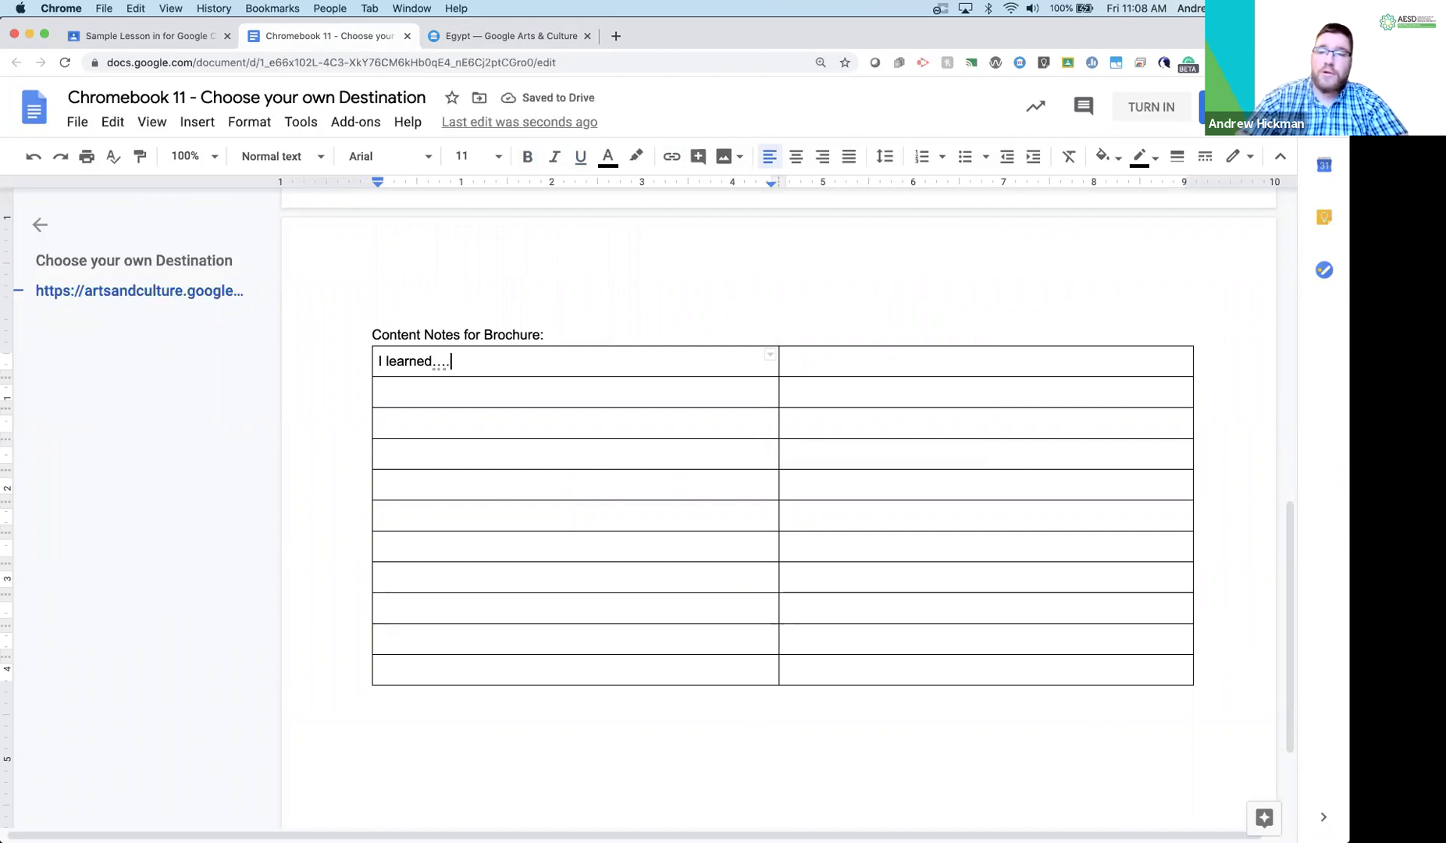
Open the Rio de Janeiro exploration link in a new tab.
{"action": "scroll", "coordinate": [527, 416], "scroll_direction": "up", "scroll_amount": 10}
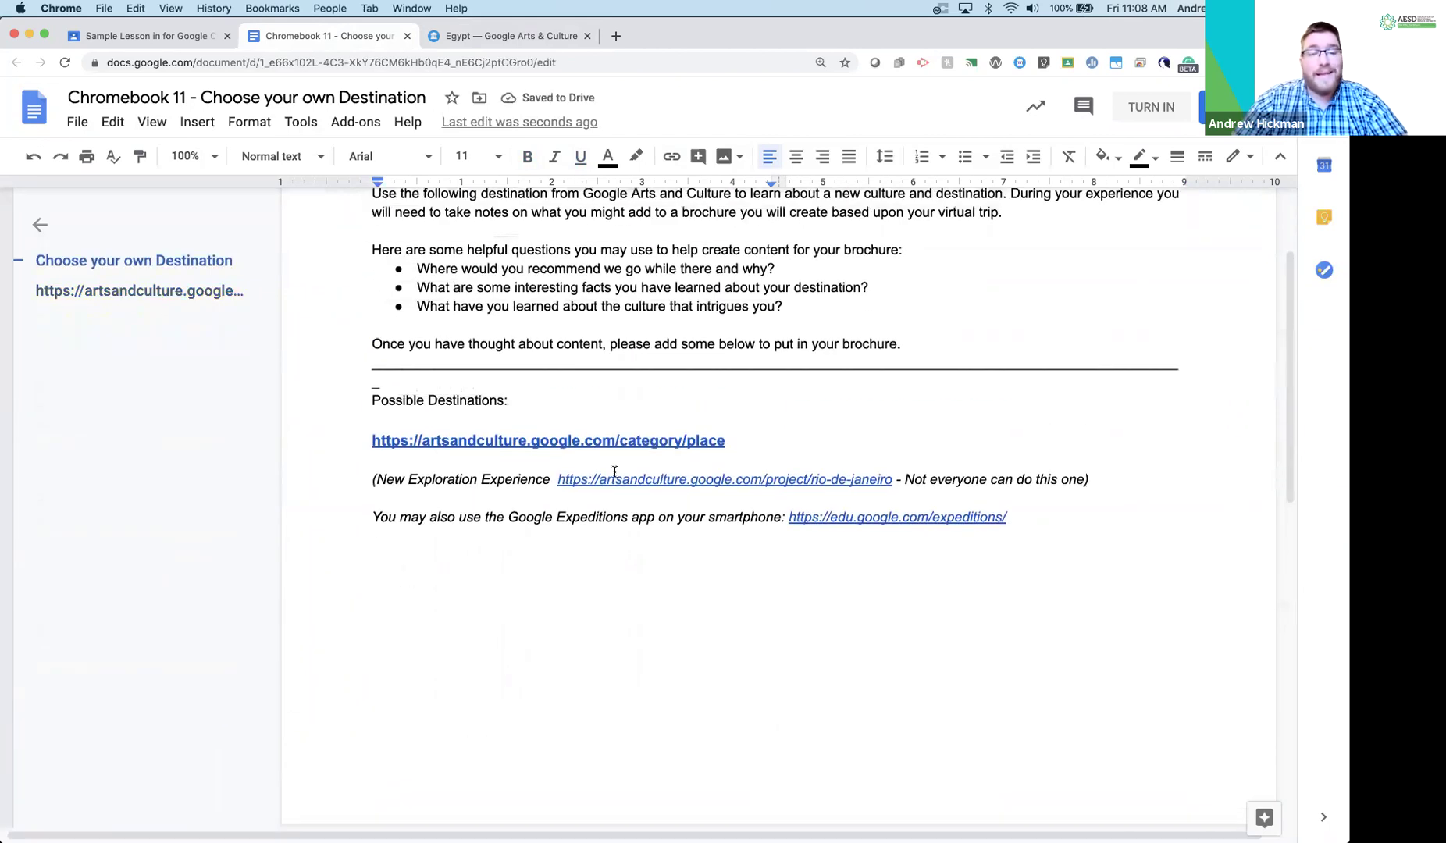
{"action": "left_click", "coordinate": [622, 473]}
{"action": "left_click", "coordinate": [623, 507]}
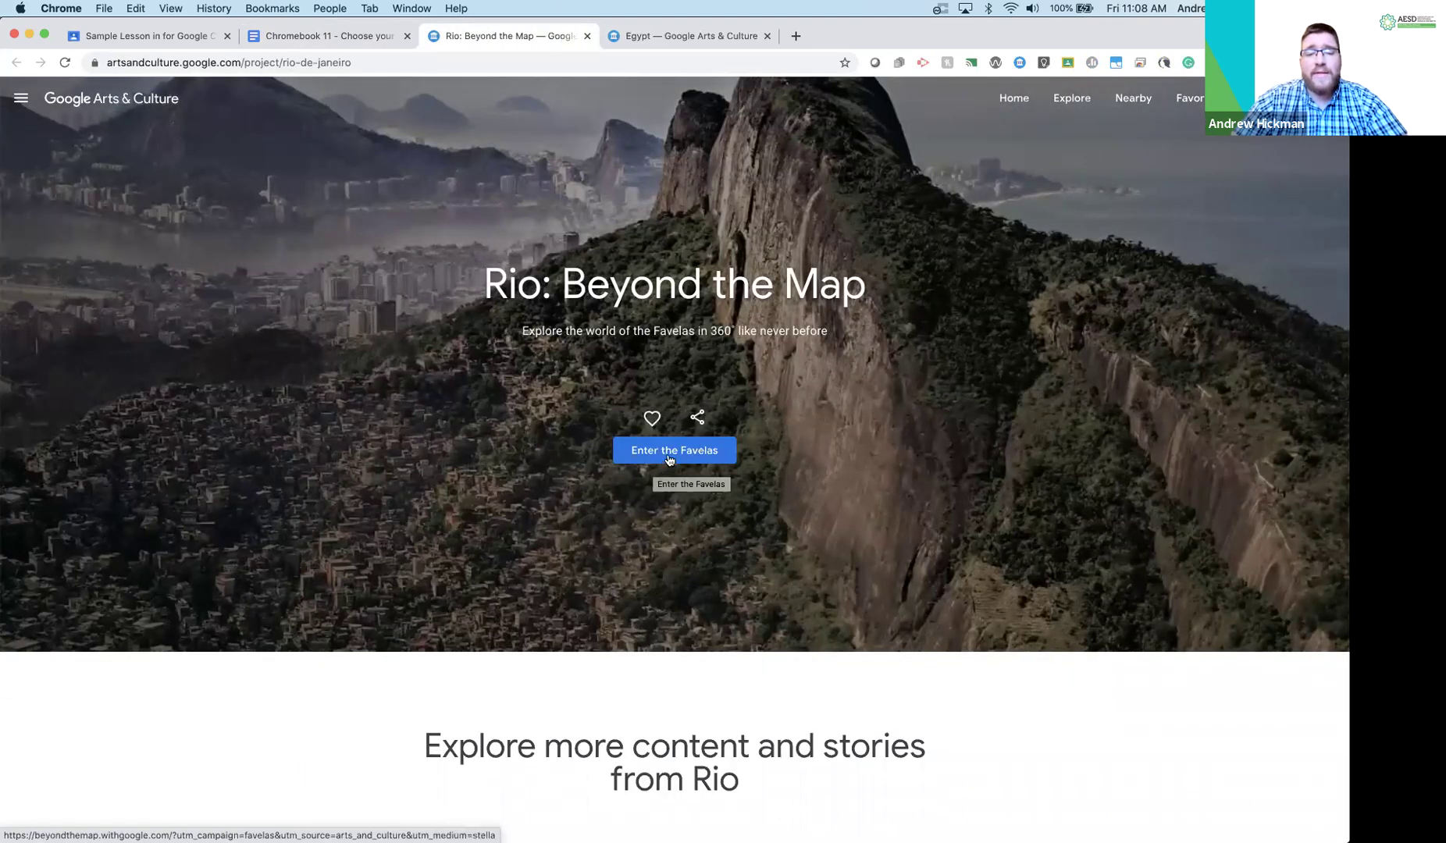
Enter the favela tour and play the intro to reach stop 1, Top of São Carlos.
{"action": "left_click", "coordinate": [659, 456]}
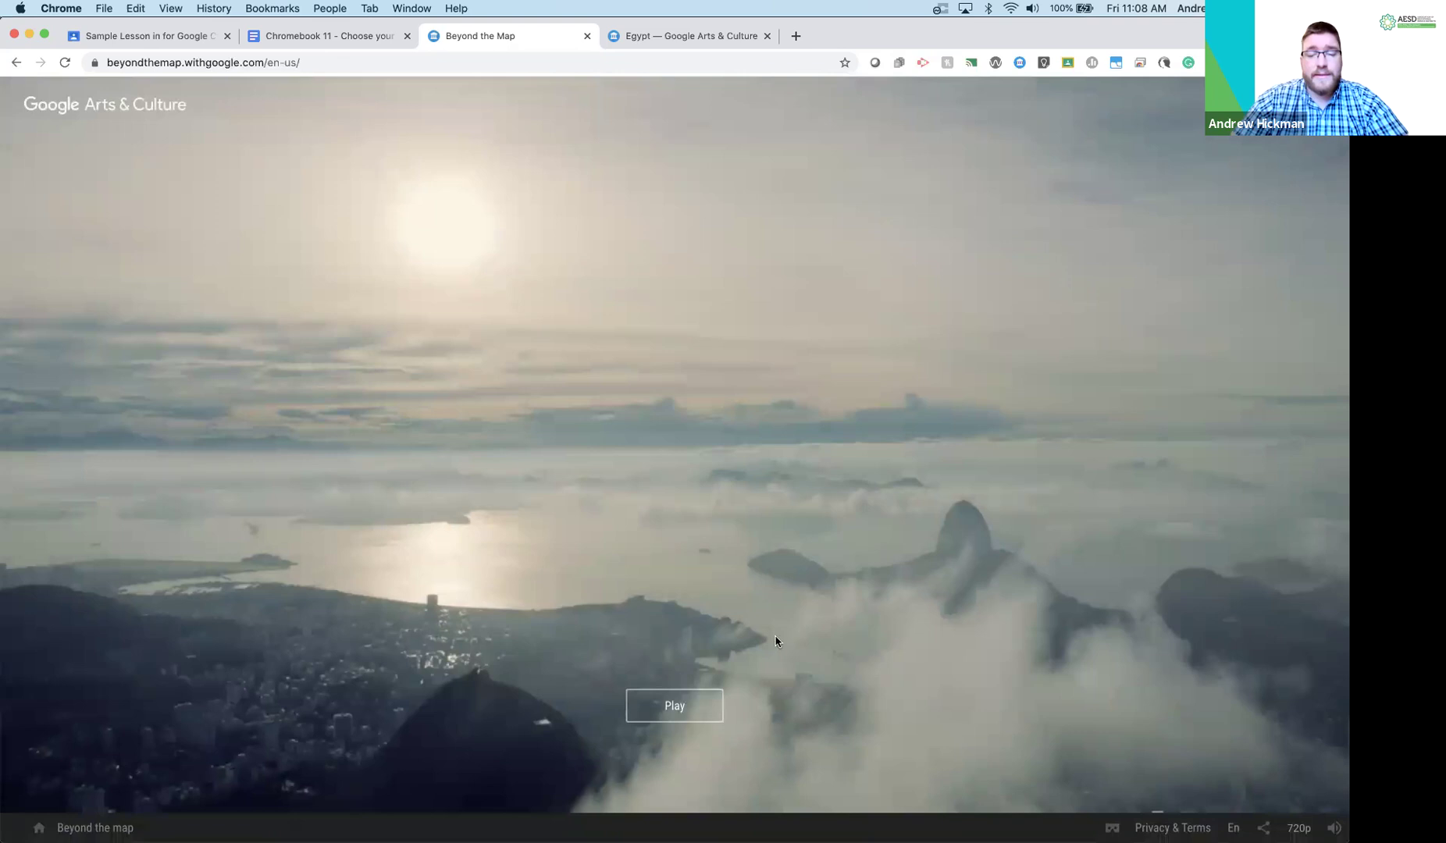
{"action": "left_click", "coordinate": [697, 707]}
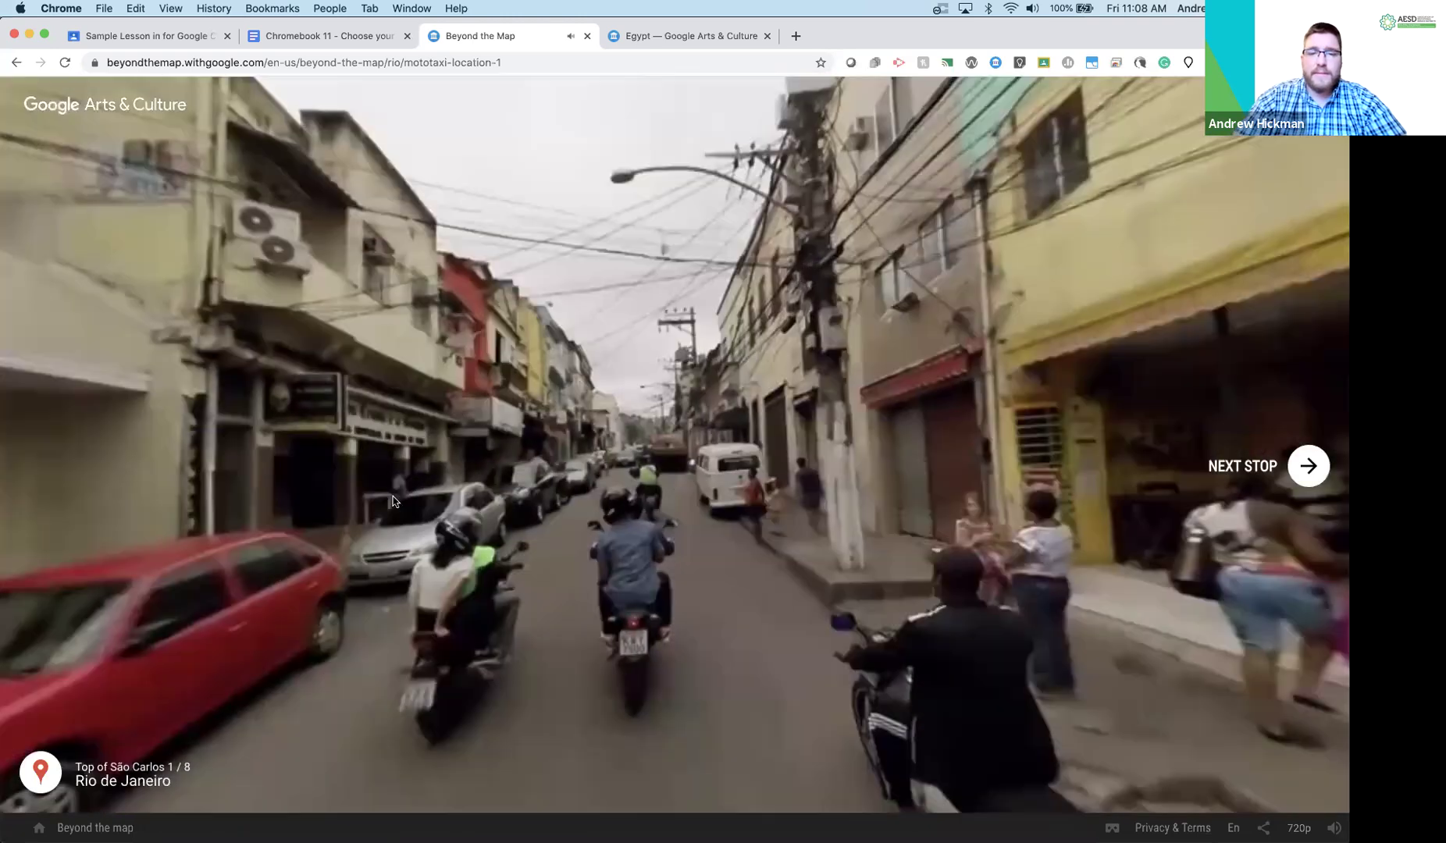
Look around the São Carlos panorama, close the JR and Glória image pins, then close the tour tab.
{"action": "left_click_drag", "start_coordinate": [837, 402], "coordinate": [500, 466]}
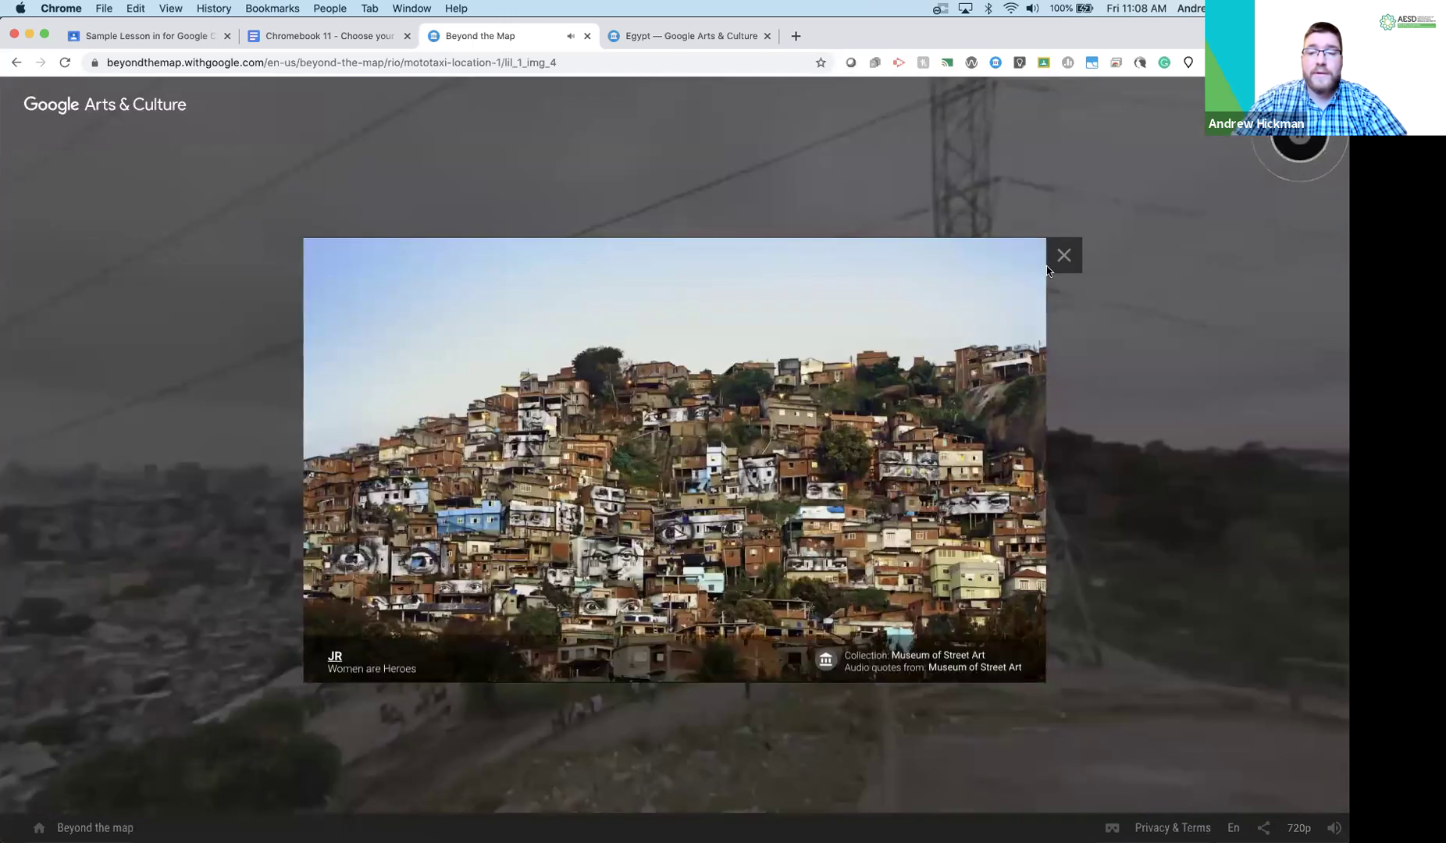
{"action": "left_click", "coordinate": [1064, 258]}
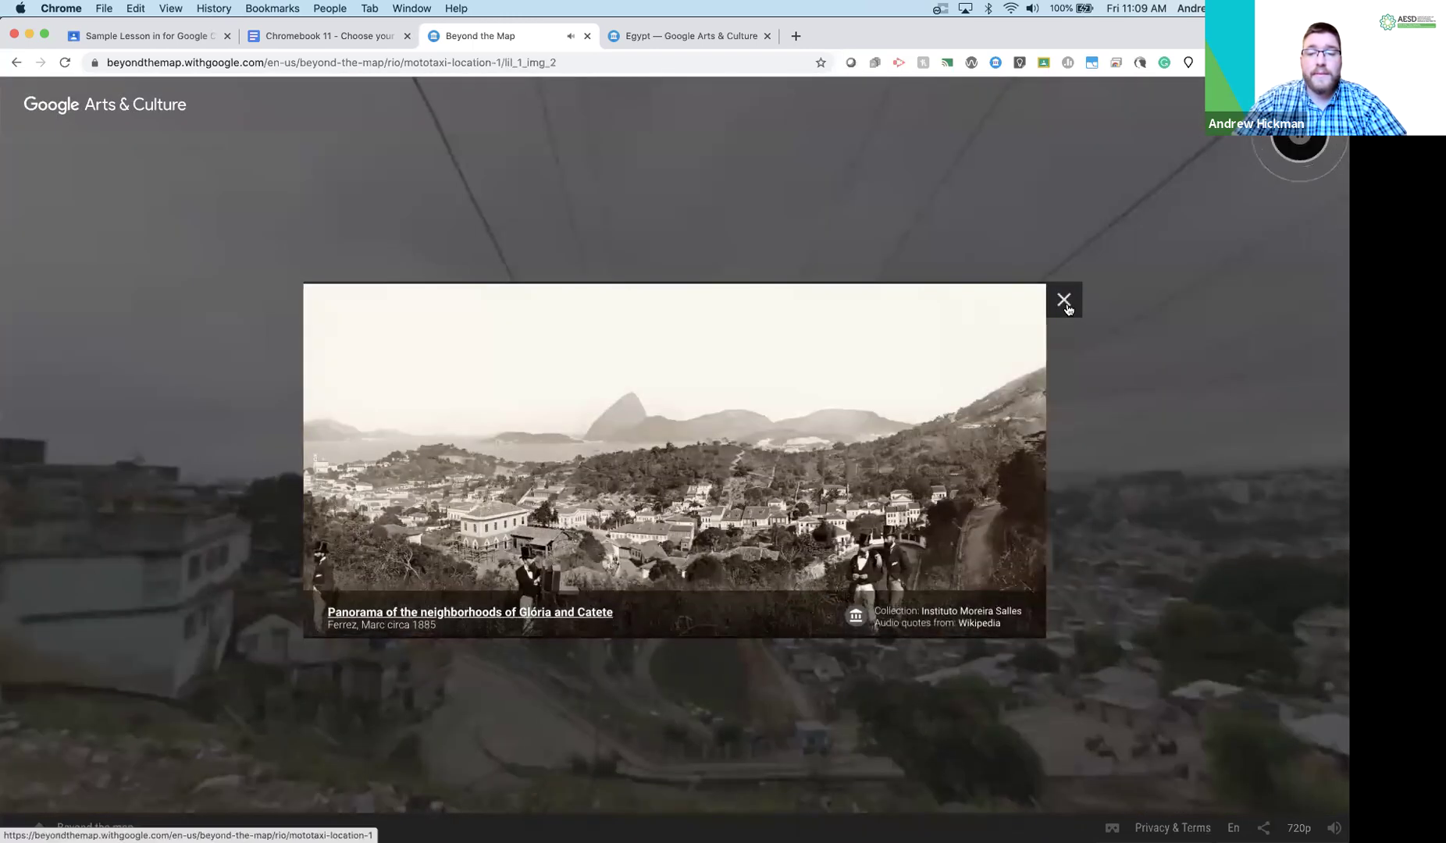
{"action": "left_click", "coordinate": [1065, 302]}
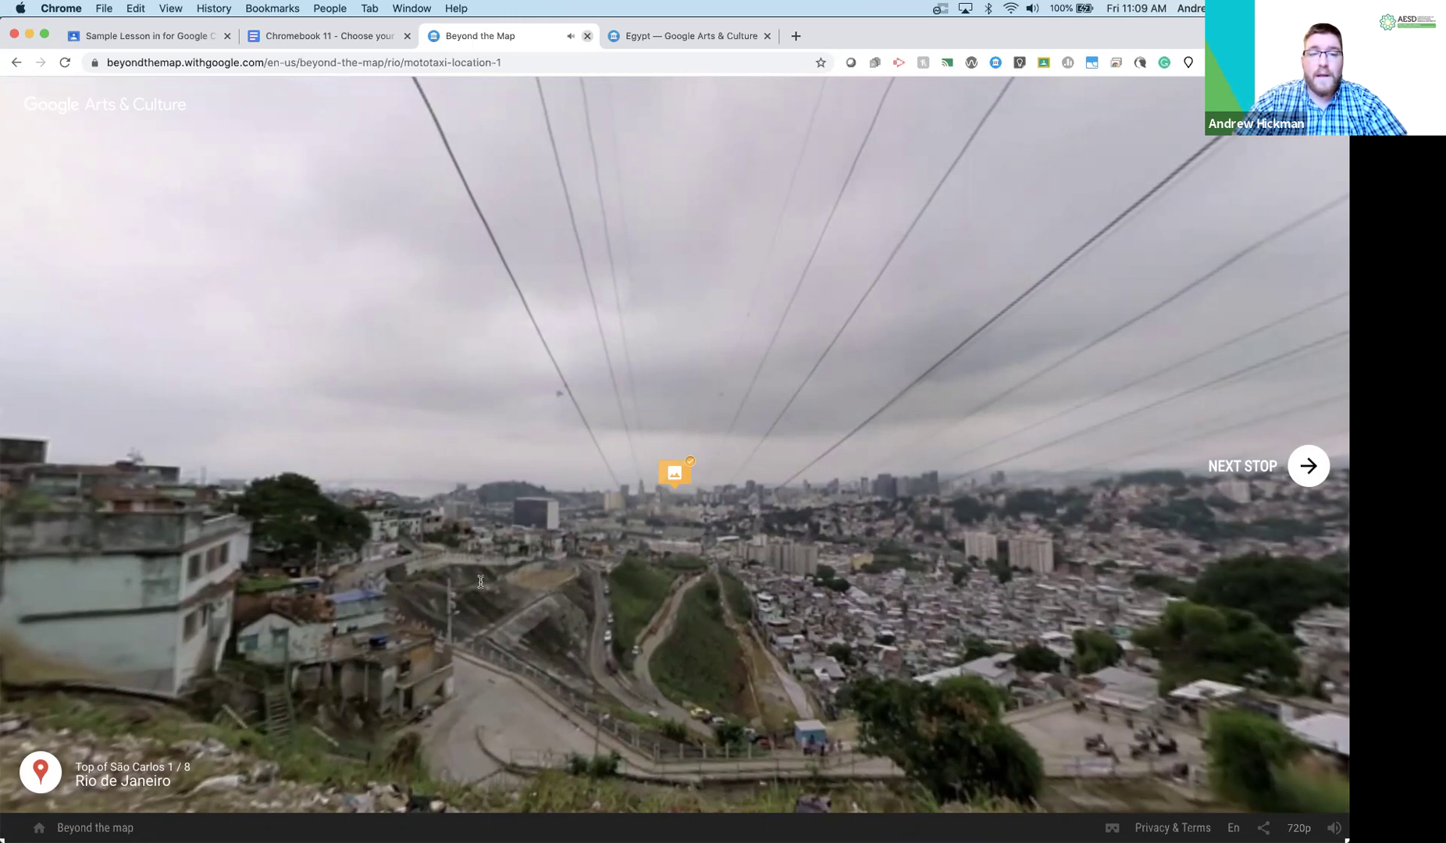
{"action": "key", "text": "super+w"}
Type 'I learned..' in the notes table's second-row left cell, then return to Classroom.
{"action": "scroll", "coordinate": [587, 684], "scroll_direction": "down", "scroll_amount": 6}
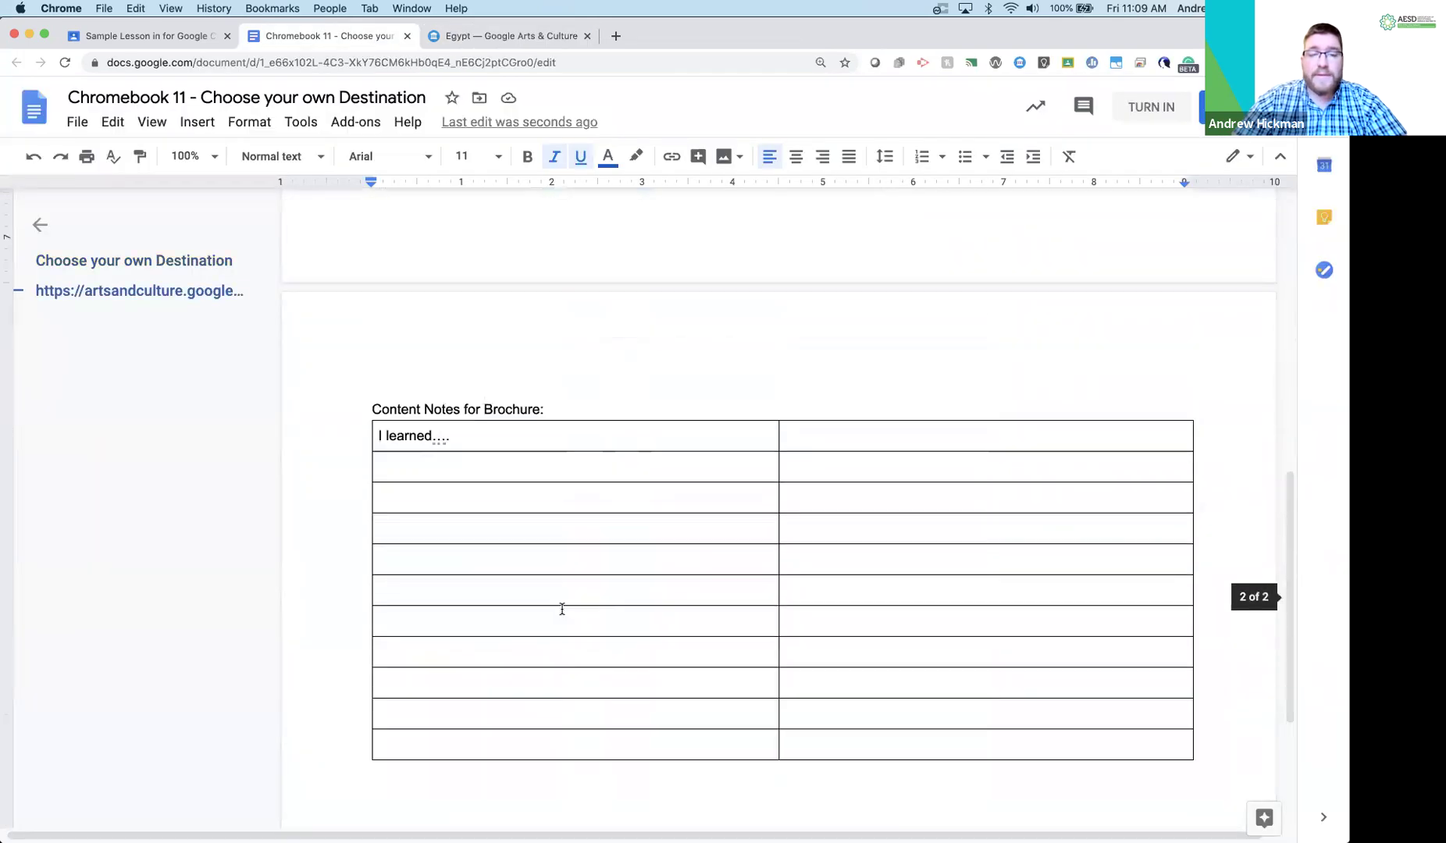
{"action": "left_click", "coordinate": [477, 487]}
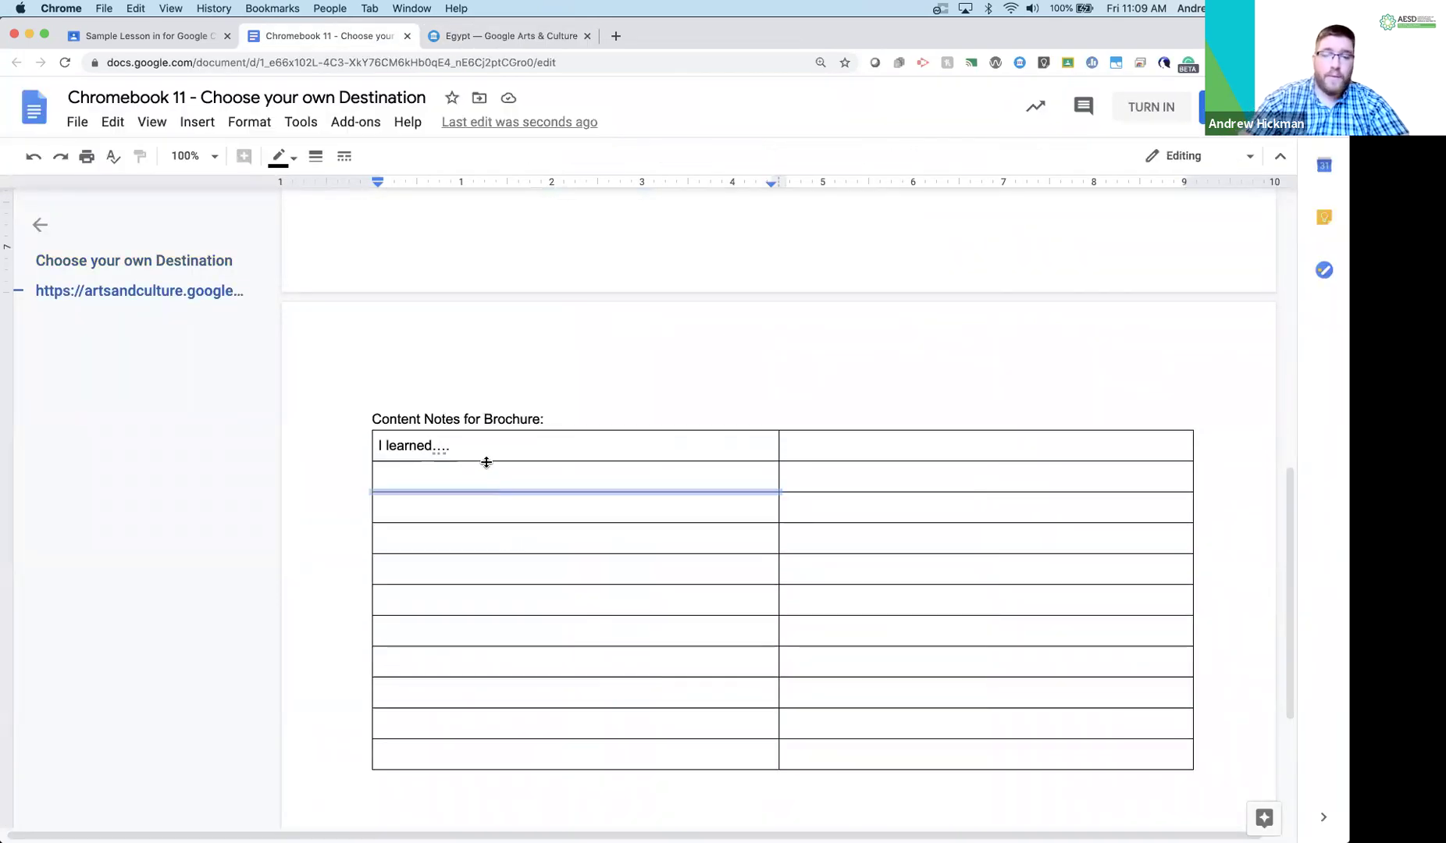
{"action": "left_click", "coordinate": [482, 473]}
{"action": "type", "text": "I learned.."}
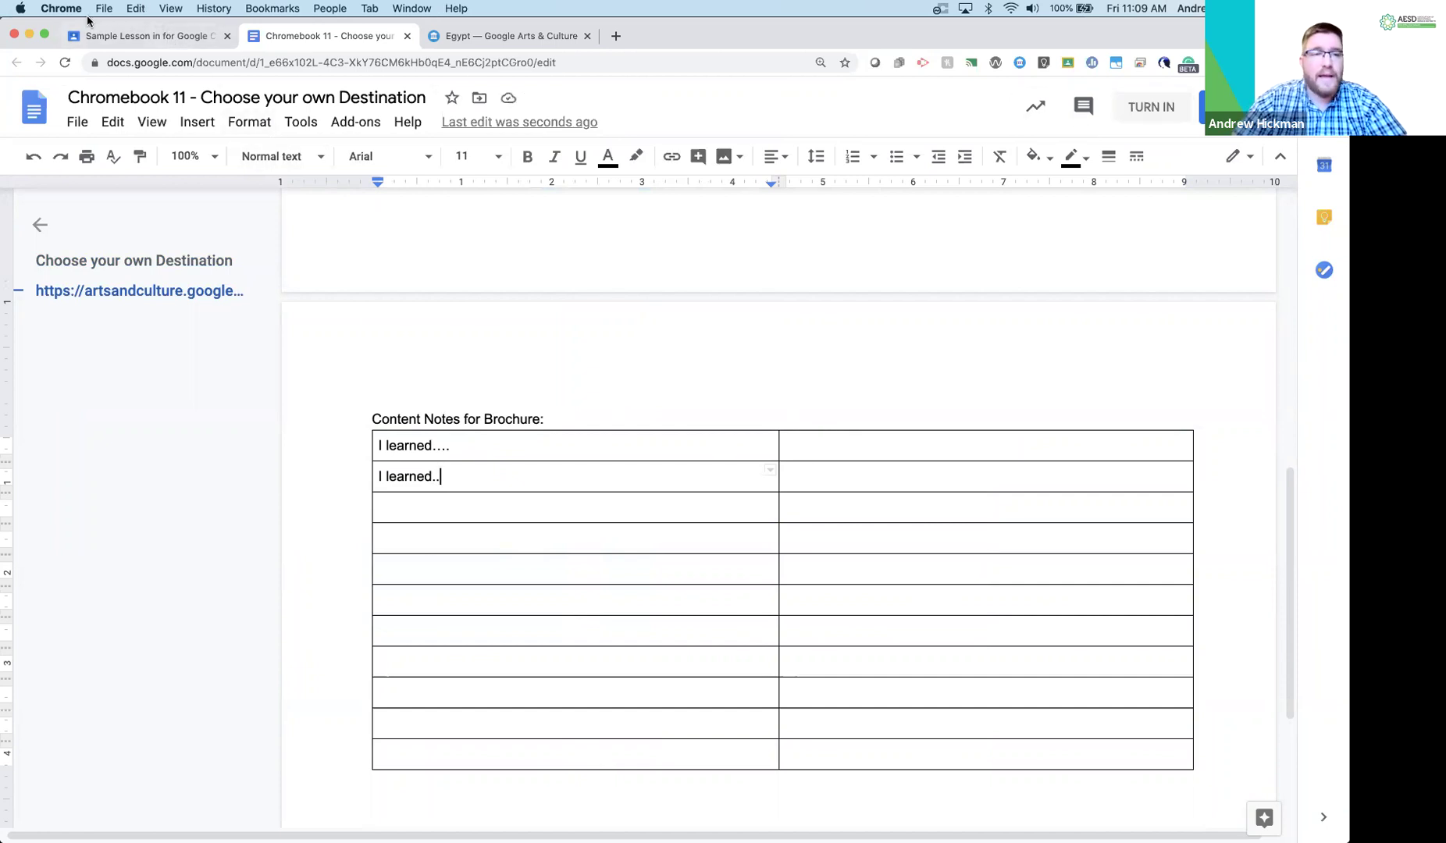
{"action": "left_click", "coordinate": [125, 36]}
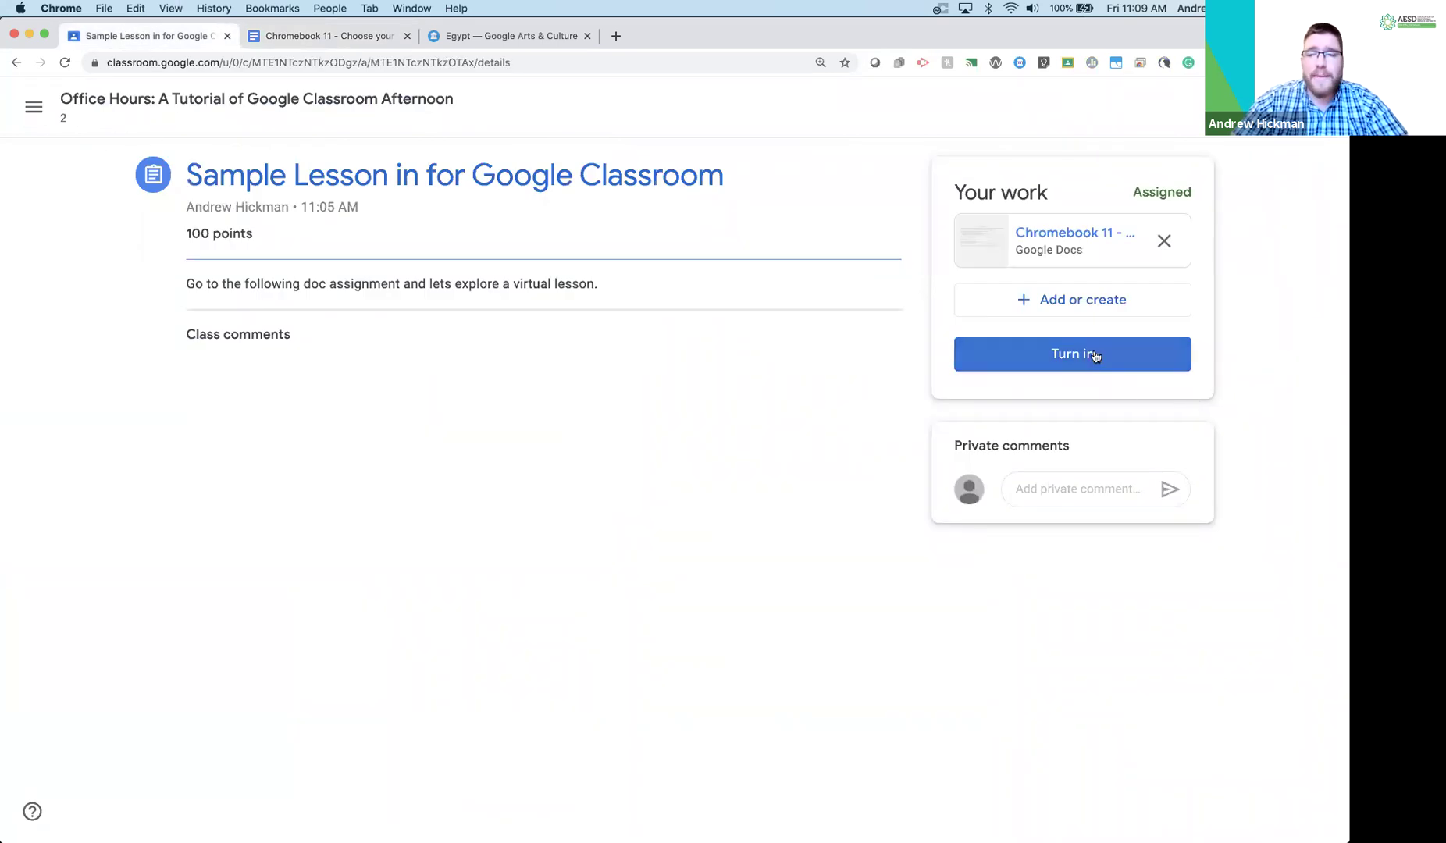
Turn in the Sample Lesson assignment with its Chromebook 11 doc, confirming the submission.
{"action": "left_click", "coordinate": [1064, 305]}
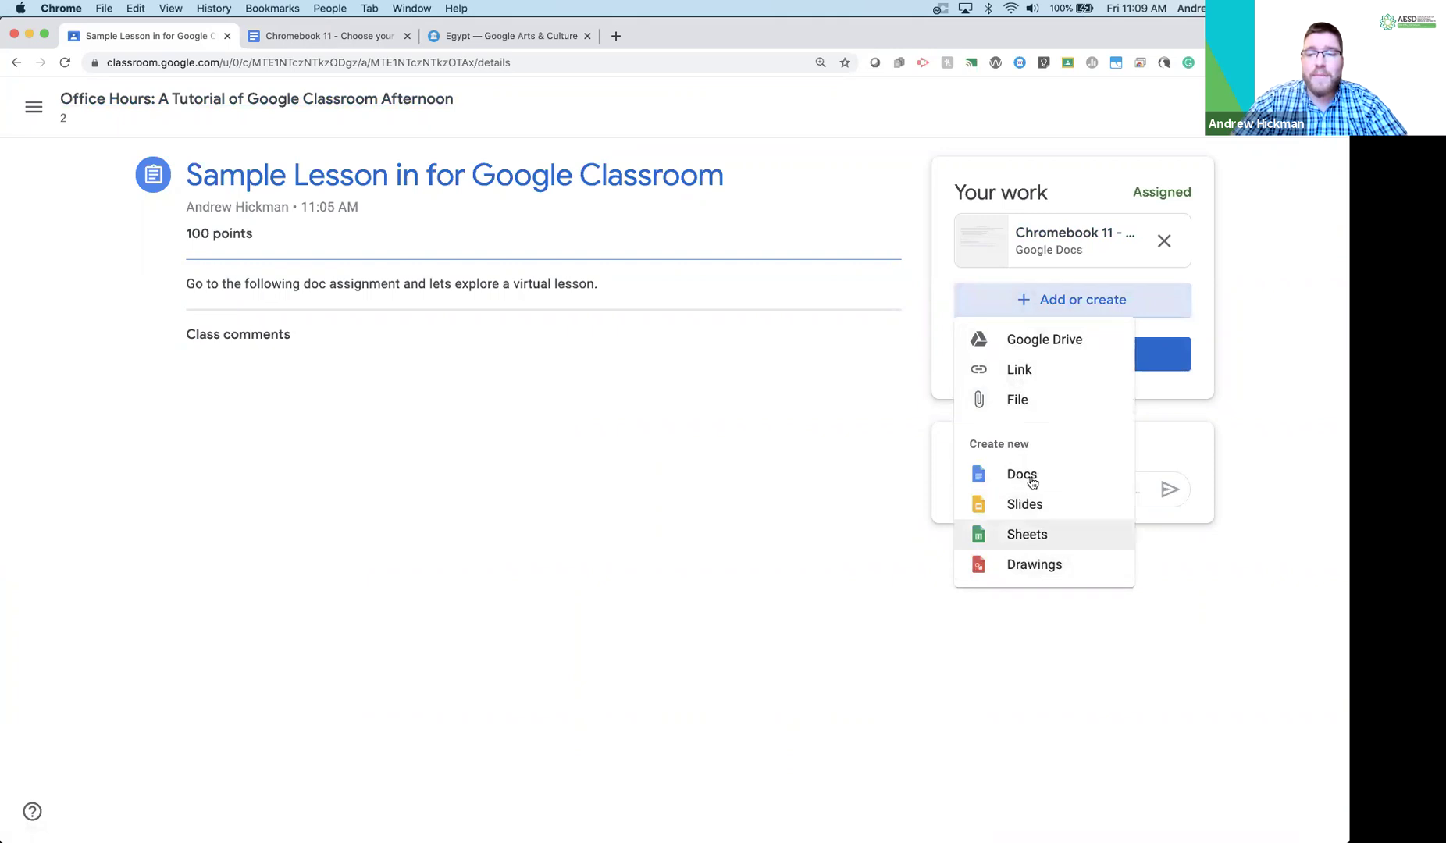
{"action": "left_click", "coordinate": [801, 456]}
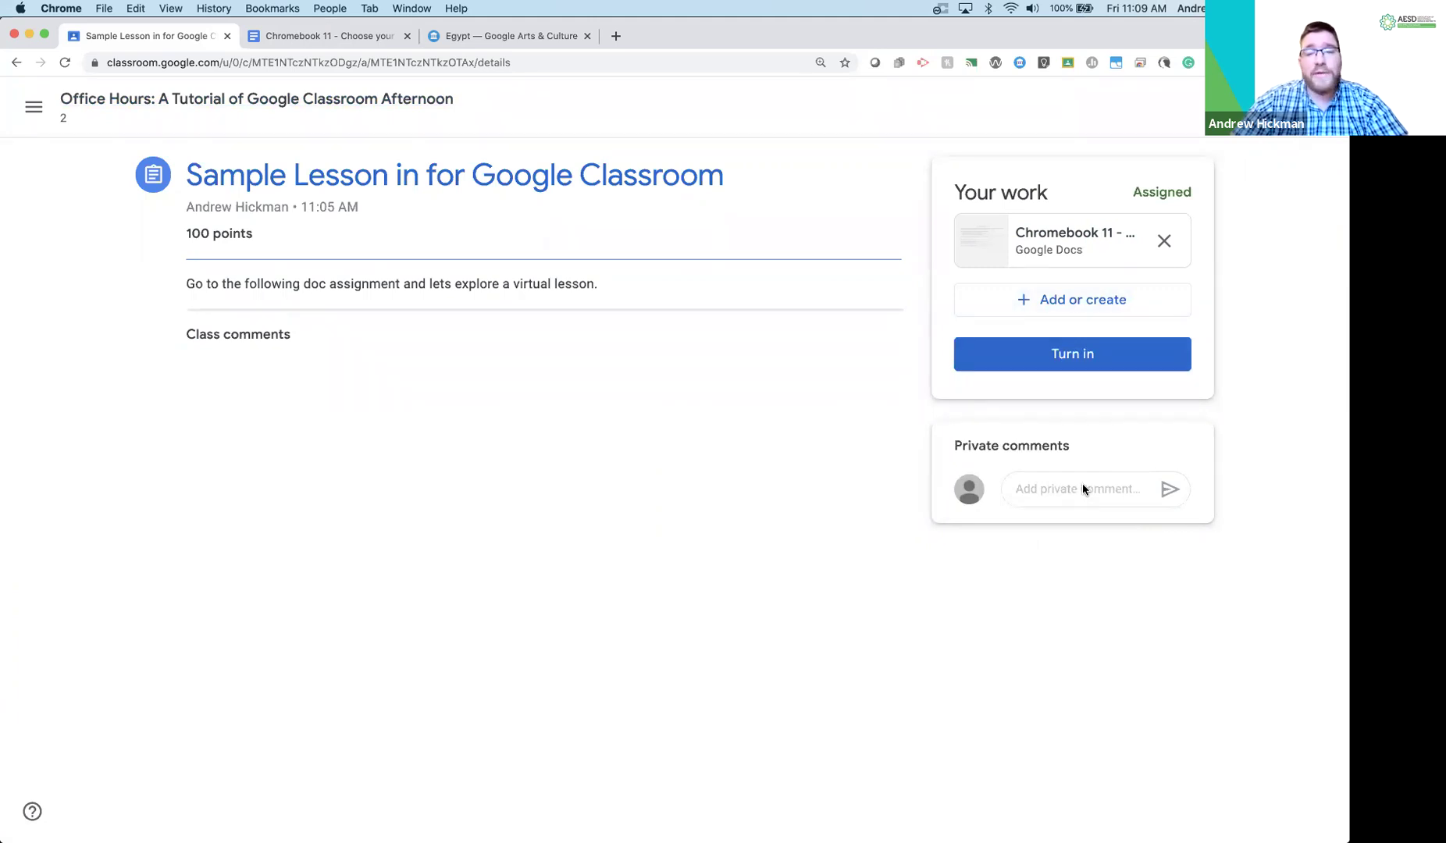
{"action": "left_click", "coordinate": [1100, 364]}
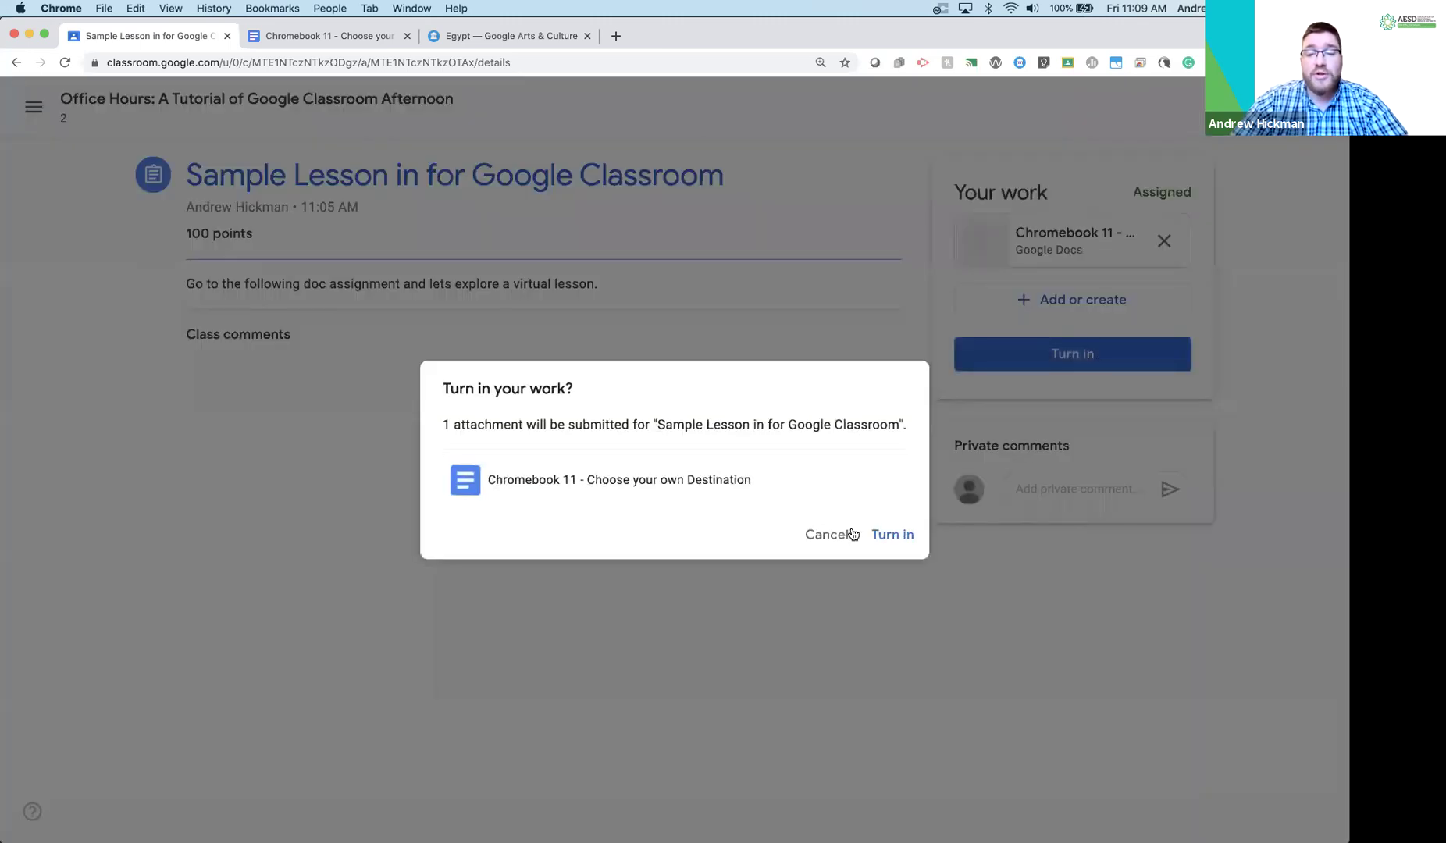
{"action": "left_click", "coordinate": [886, 542]}
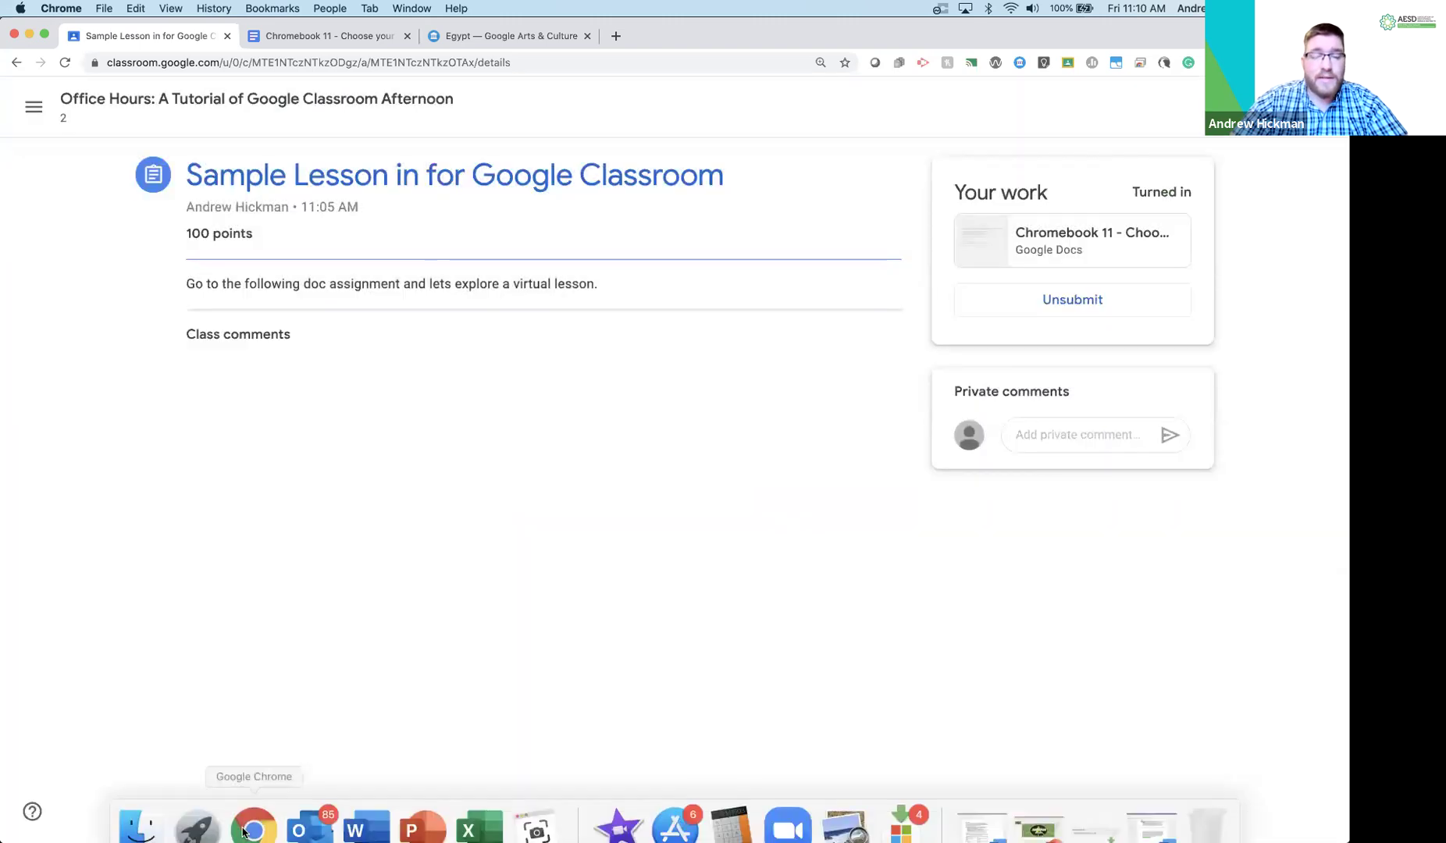
Reload the Classwork page and open Sample Lesson's student work: 1 turned in, 24 assigned.
{"action": "right_click", "coordinate": [245, 817]}
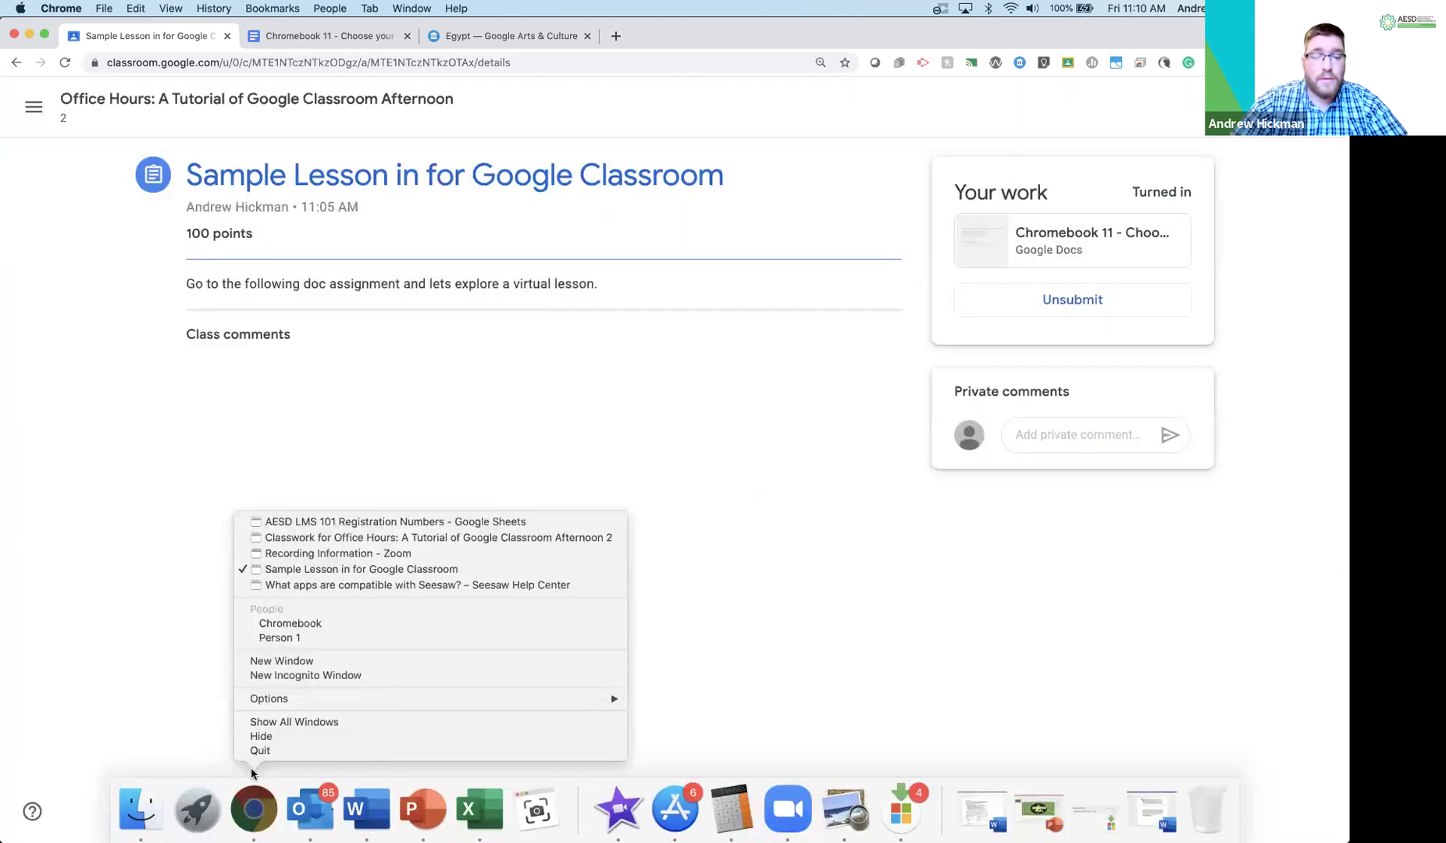
{"action": "left_click", "coordinate": [320, 545]}
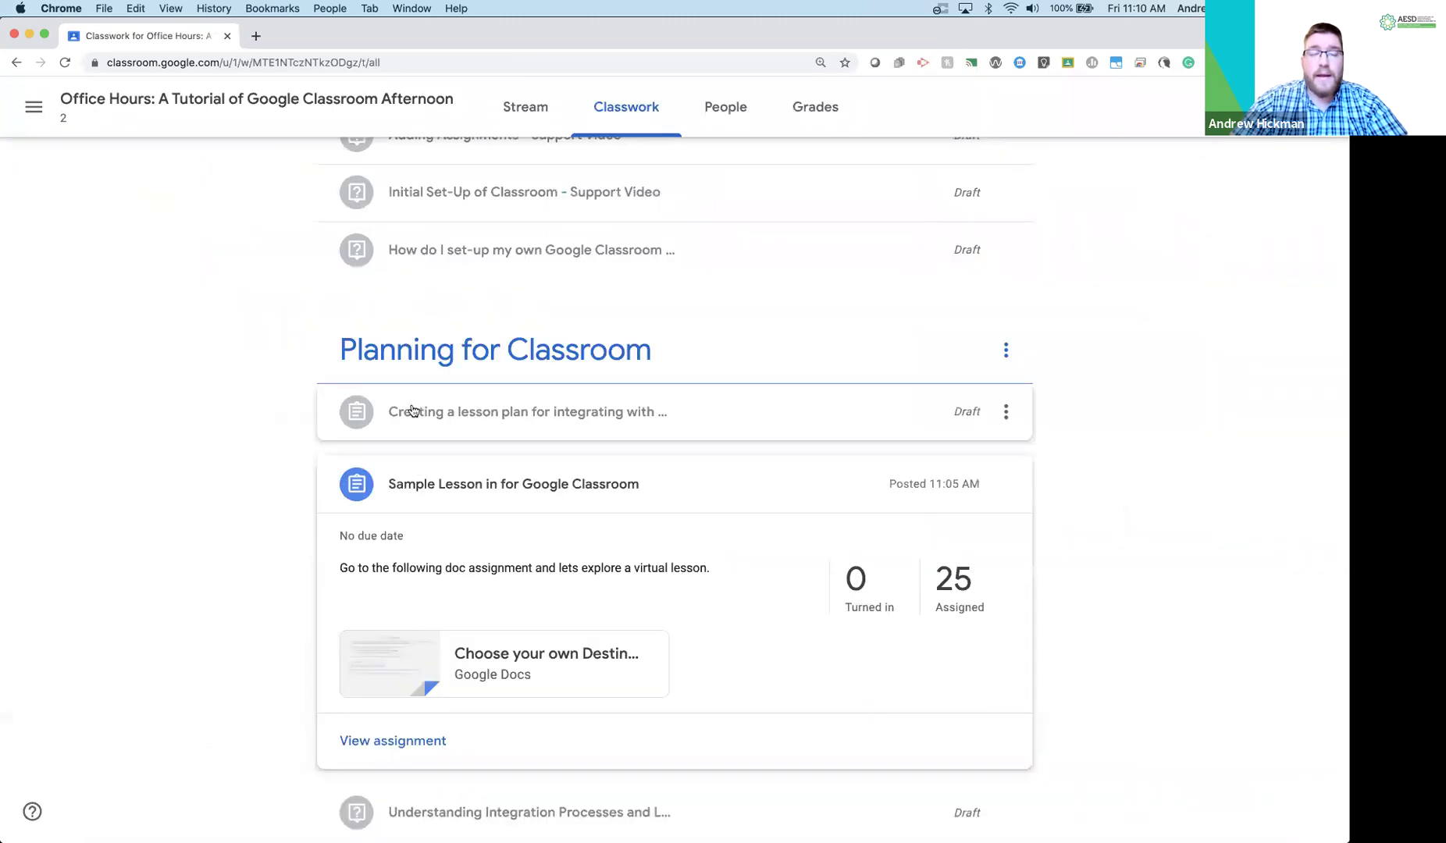
{"action": "left_click", "coordinate": [65, 62]}
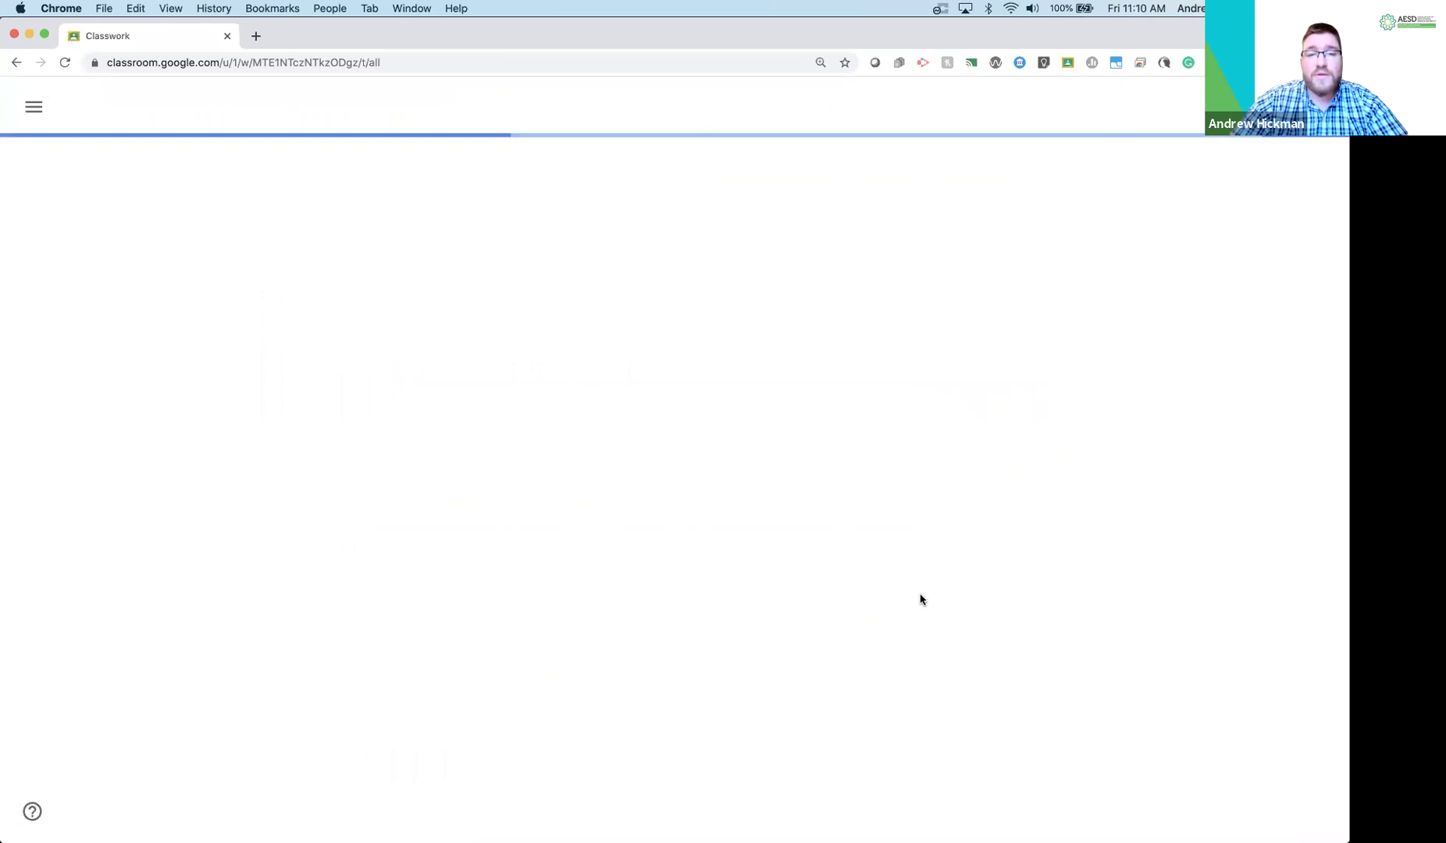
{"action": "scroll", "coordinate": [922, 601], "scroll_direction": "down", "scroll_amount": 4}
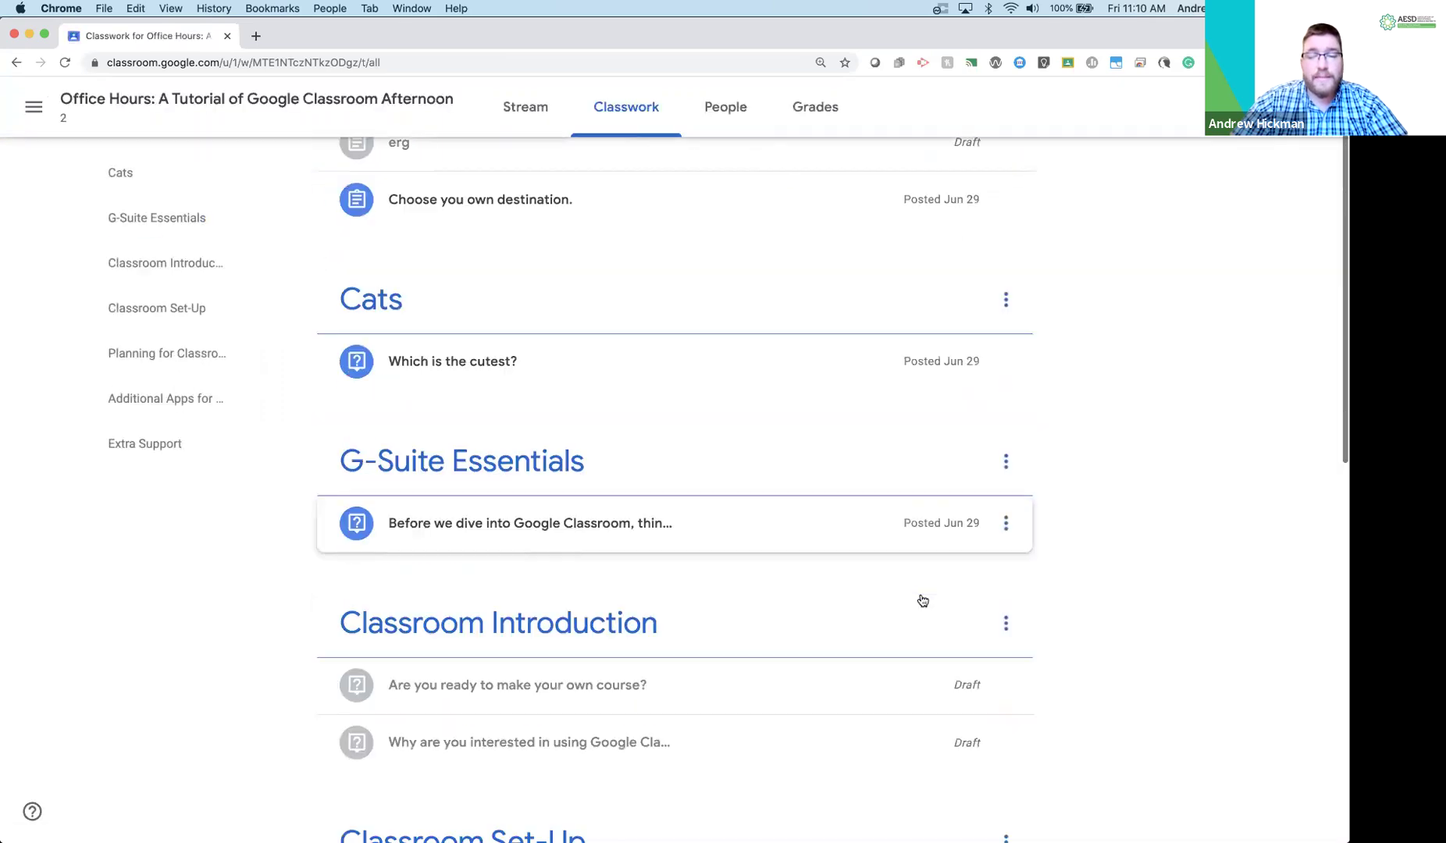
{"action": "scroll", "coordinate": [922, 600], "scroll_direction": "down", "scroll_amount": 6}
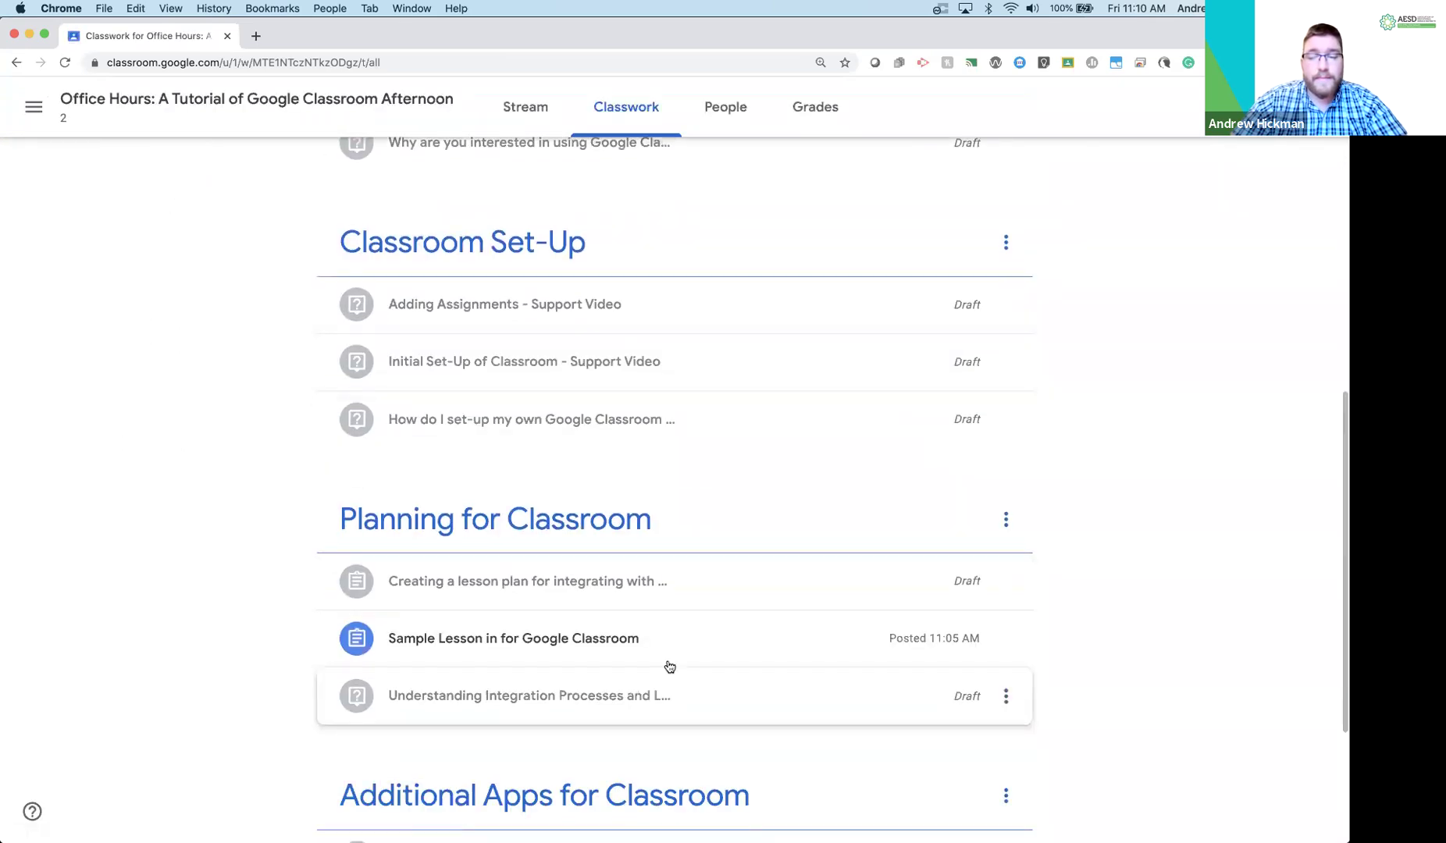
{"action": "left_click", "coordinate": [669, 664]}
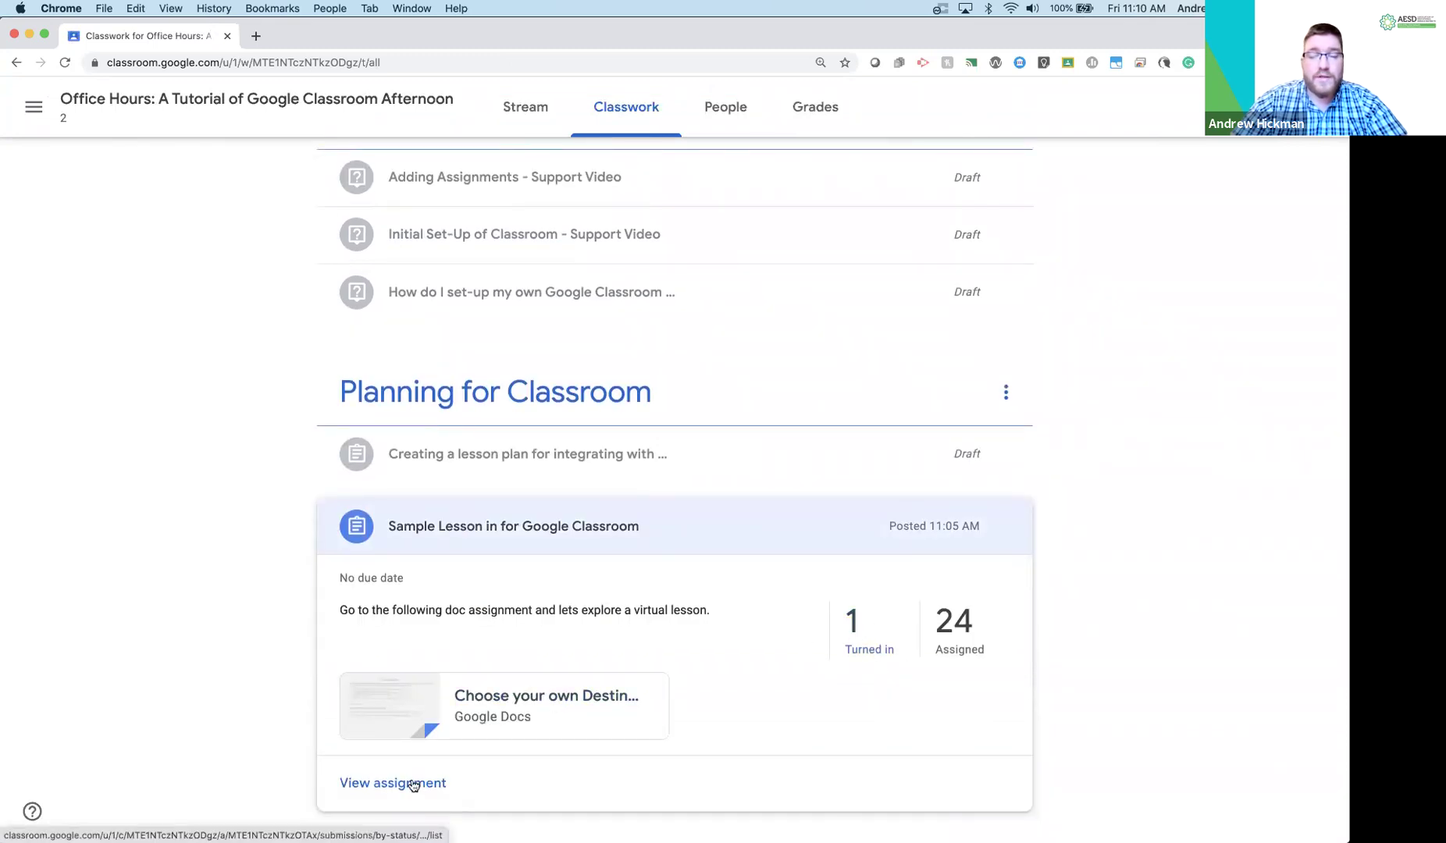
{"action": "left_click", "coordinate": [412, 783]}
{"action": "scroll", "coordinate": [607, 492], "scroll_direction": "down", "scroll_amount": 1}
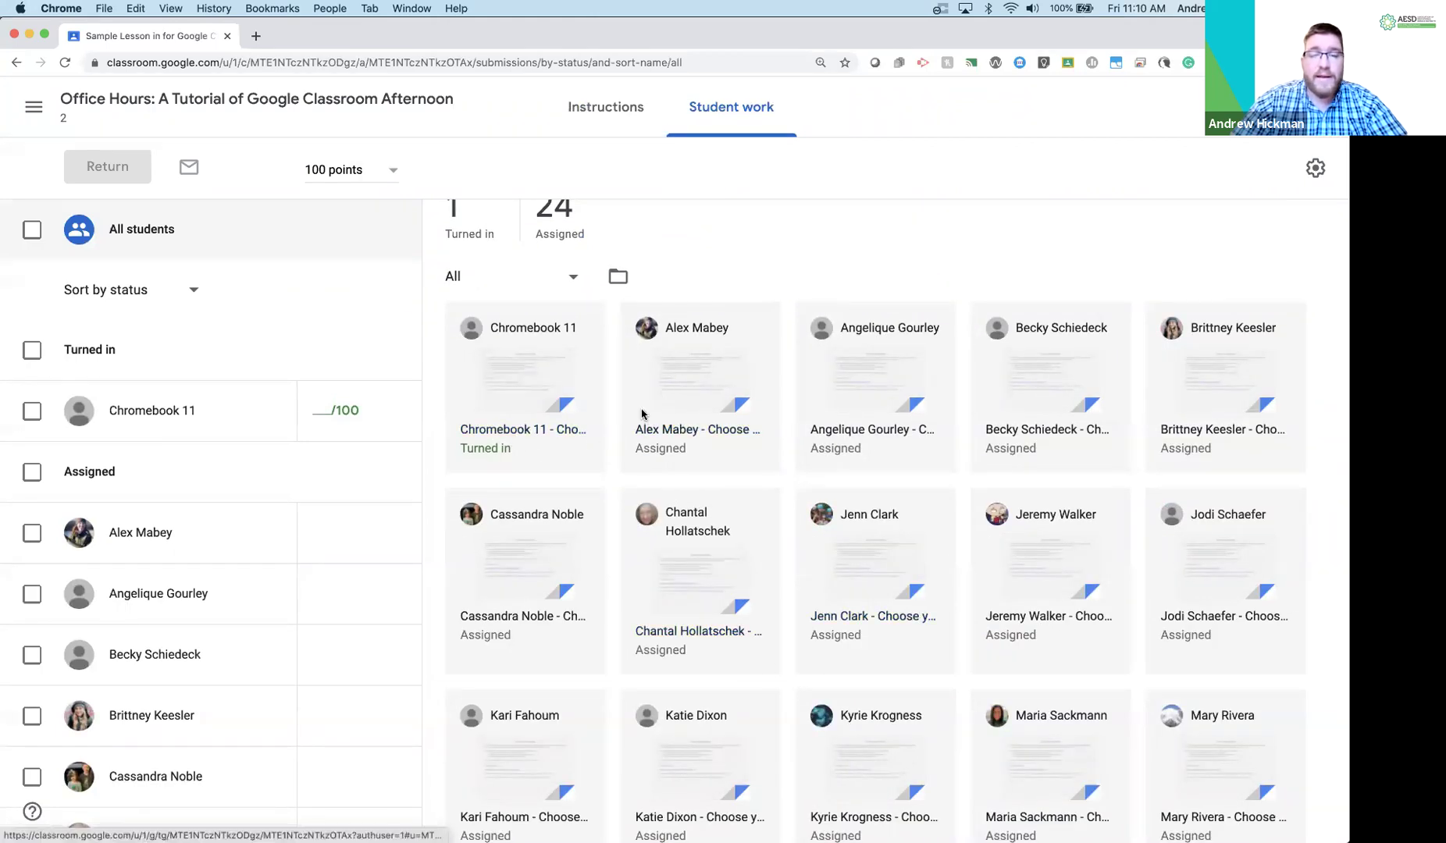
Open the turned-in submission in the grader and scroll through its doc.
{"action": "left_click", "coordinate": [557, 403]}
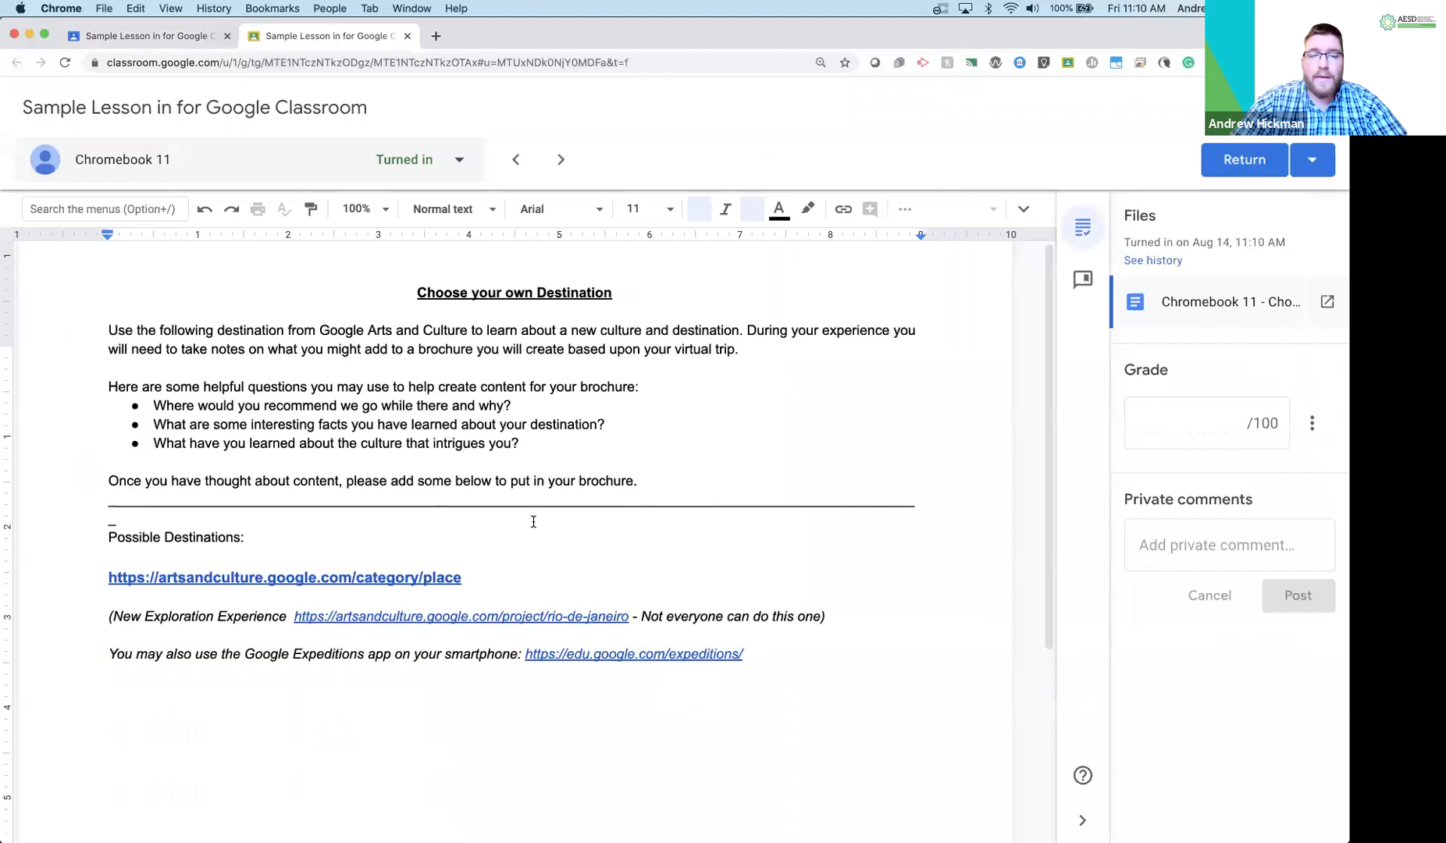
{"action": "scroll", "coordinate": [534, 519], "scroll_direction": "down", "scroll_amount": 5}
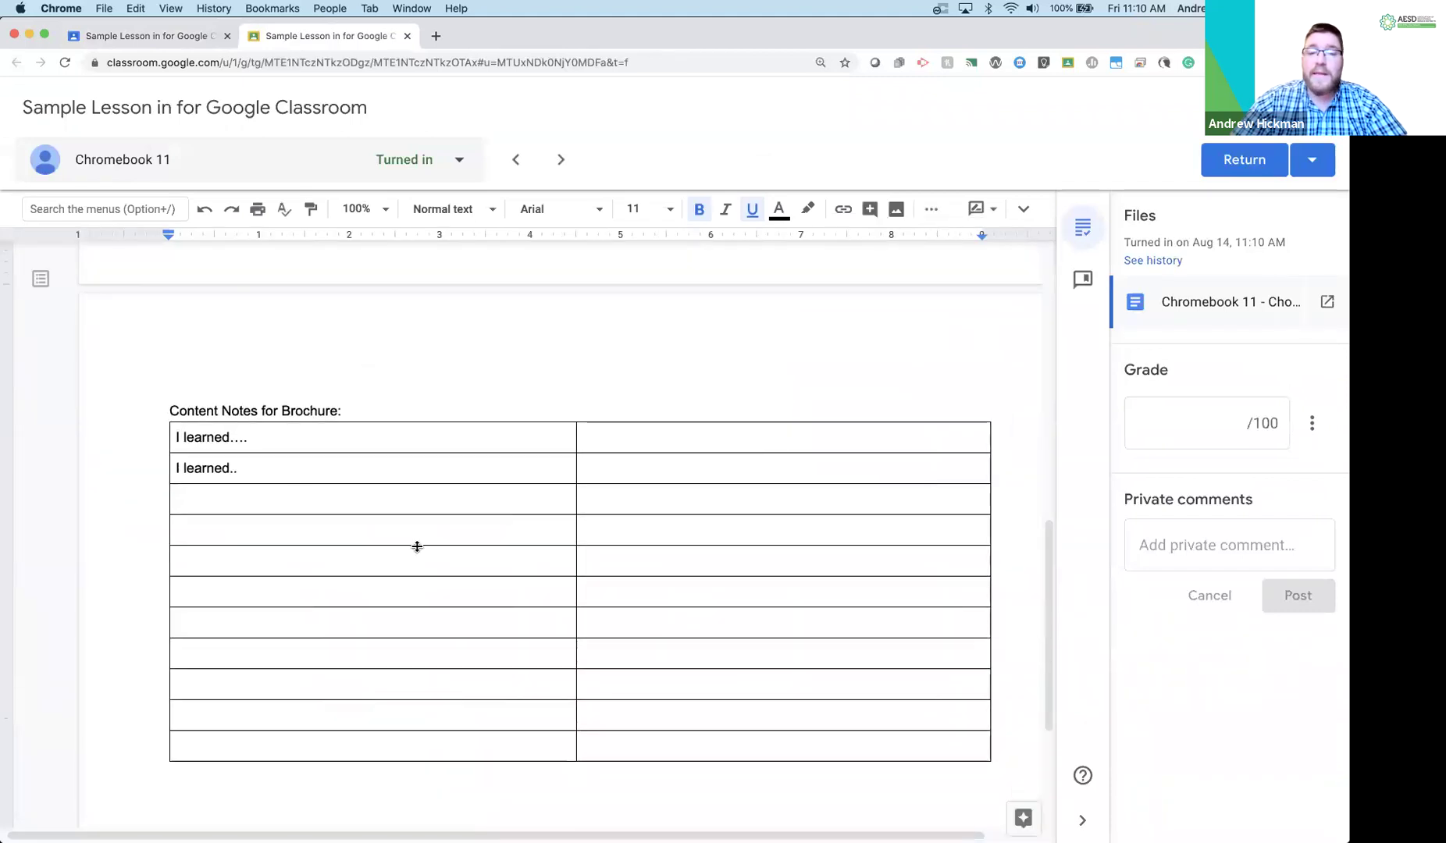
{"action": "scroll", "coordinate": [417, 548], "scroll_direction": "up", "scroll_amount": 10}
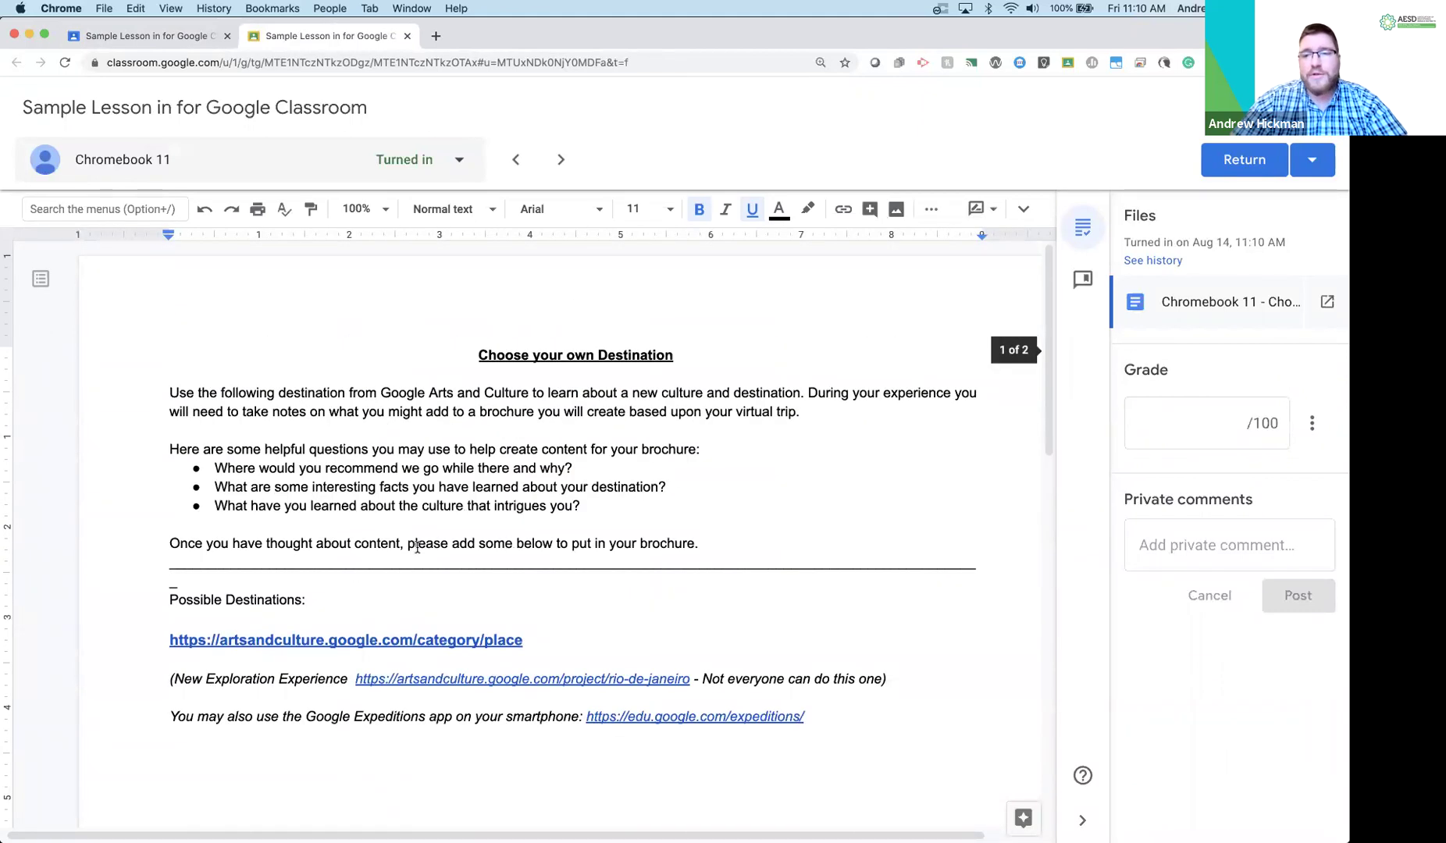
View another student's copy, then switch back to the turned-in submission.
{"action": "left_click", "coordinate": [404, 165]}
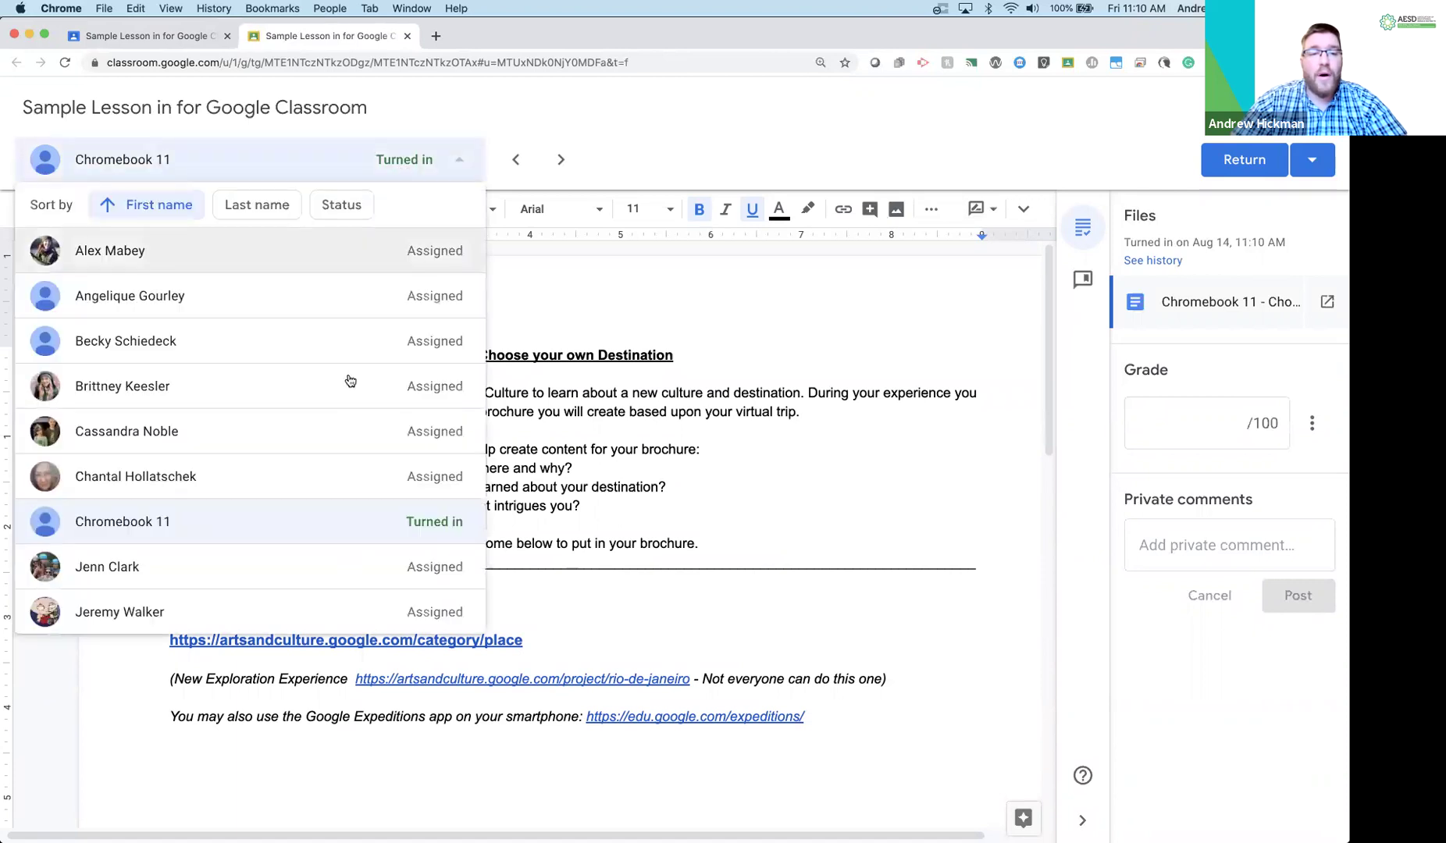
{"action": "left_click", "coordinate": [300, 306]}
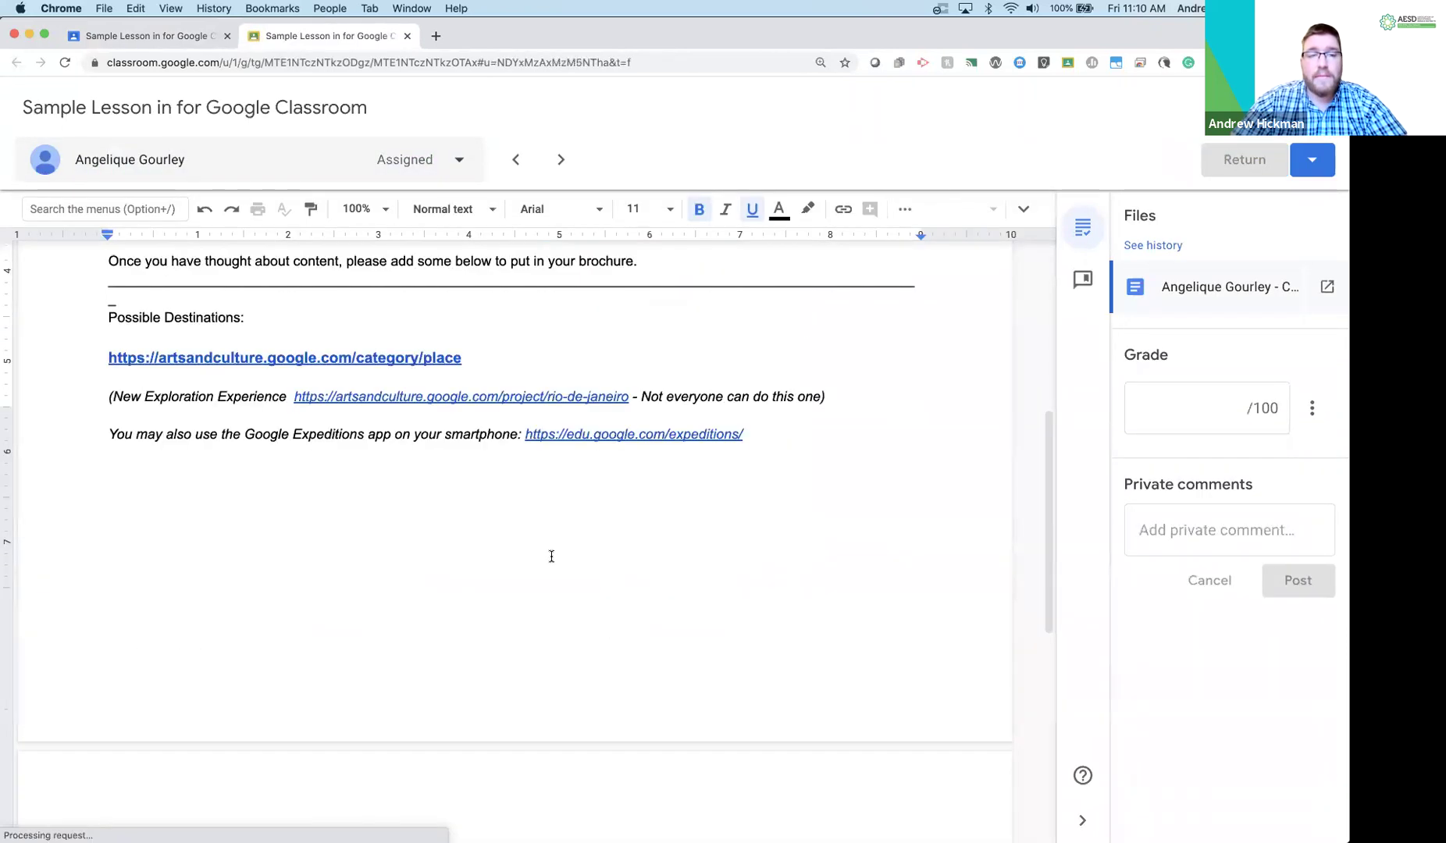
{"action": "left_click", "coordinate": [448, 167]}
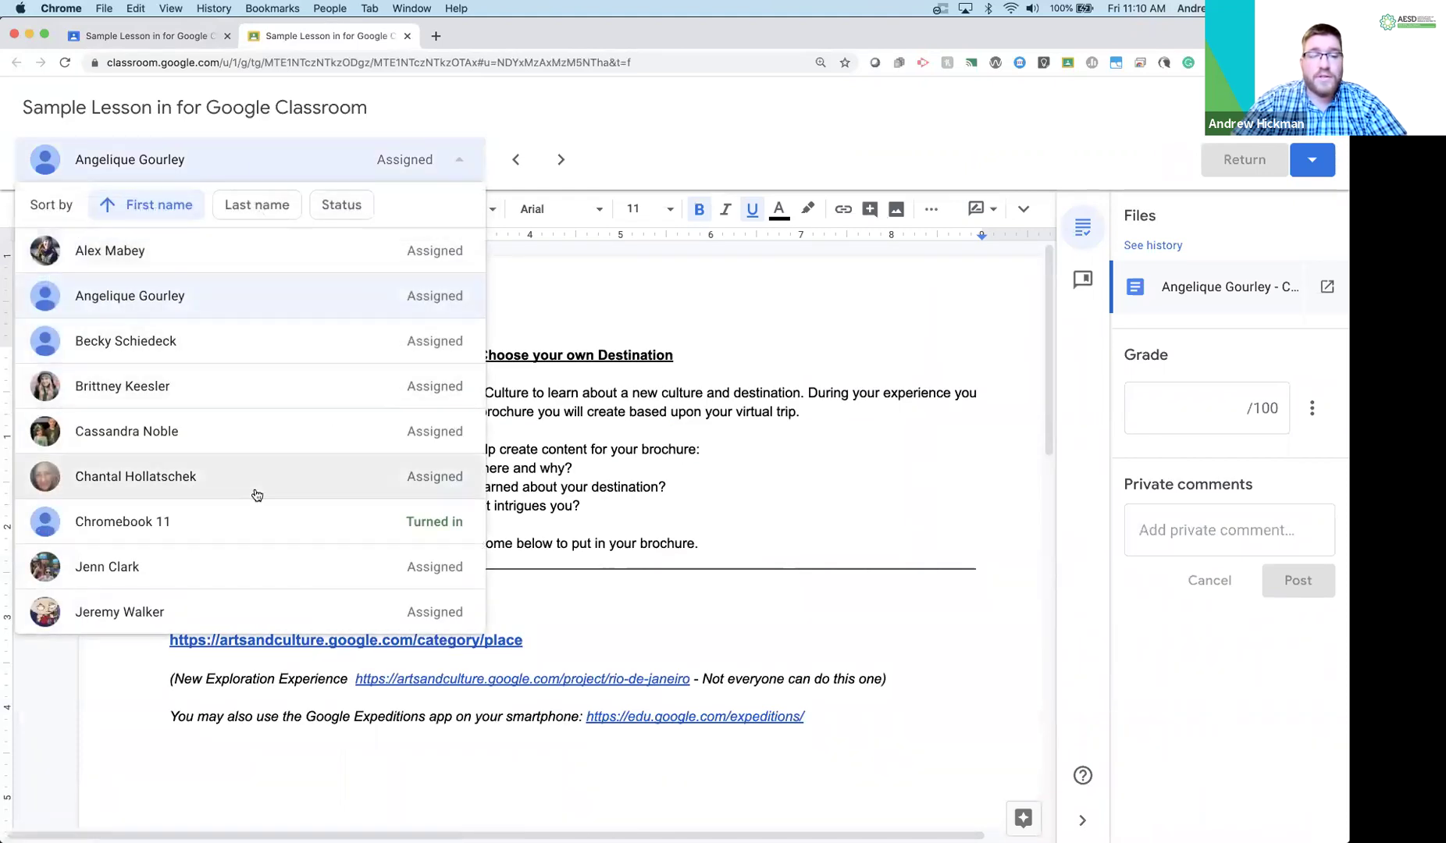
{"action": "left_click", "coordinate": [260, 517]}
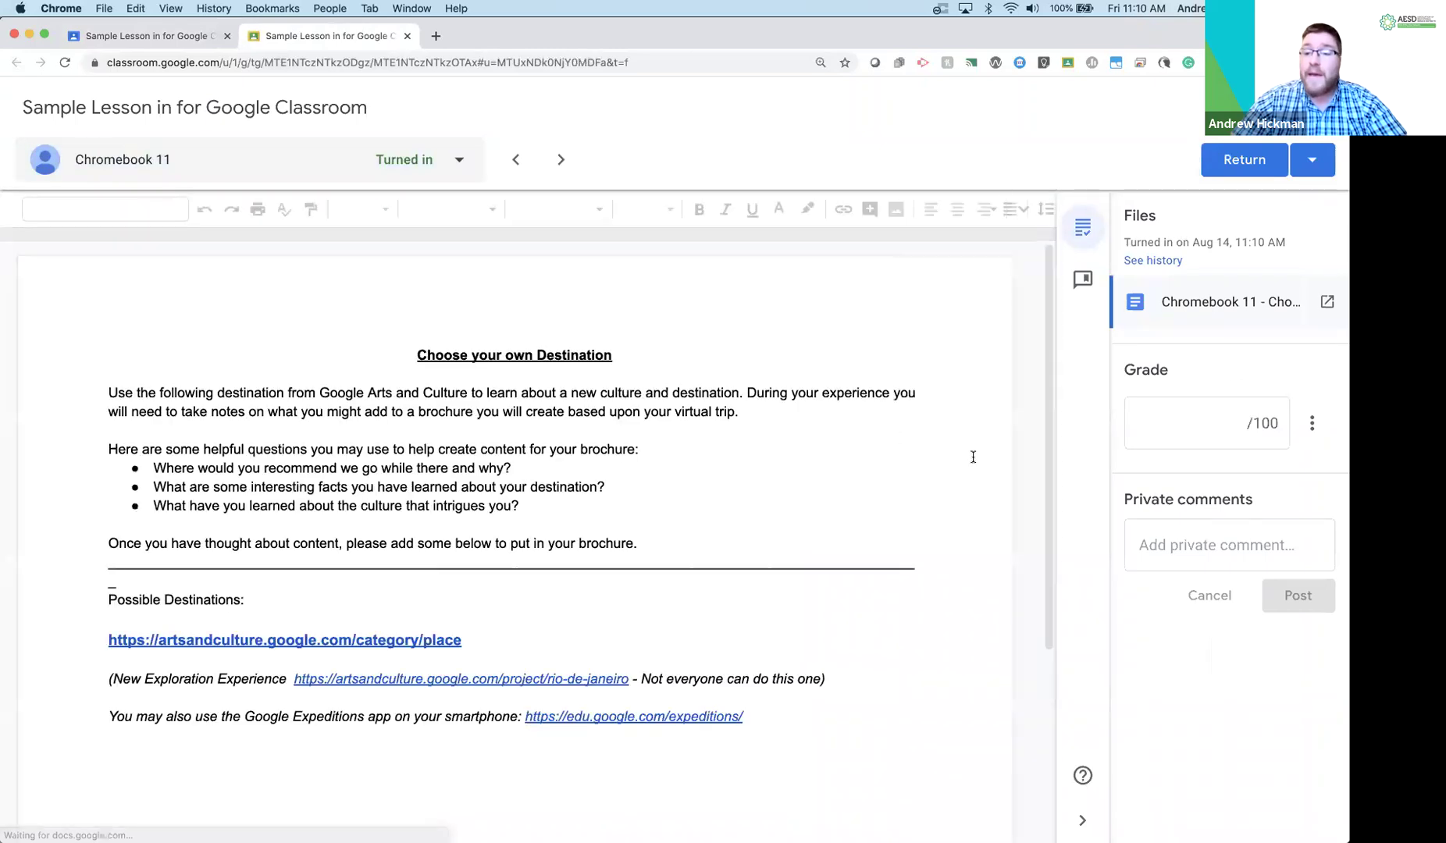
Give Chromebook 11's submission a grade of 100/100 and confirm returning it to the student.
{"action": "left_click", "coordinate": [1209, 423]}
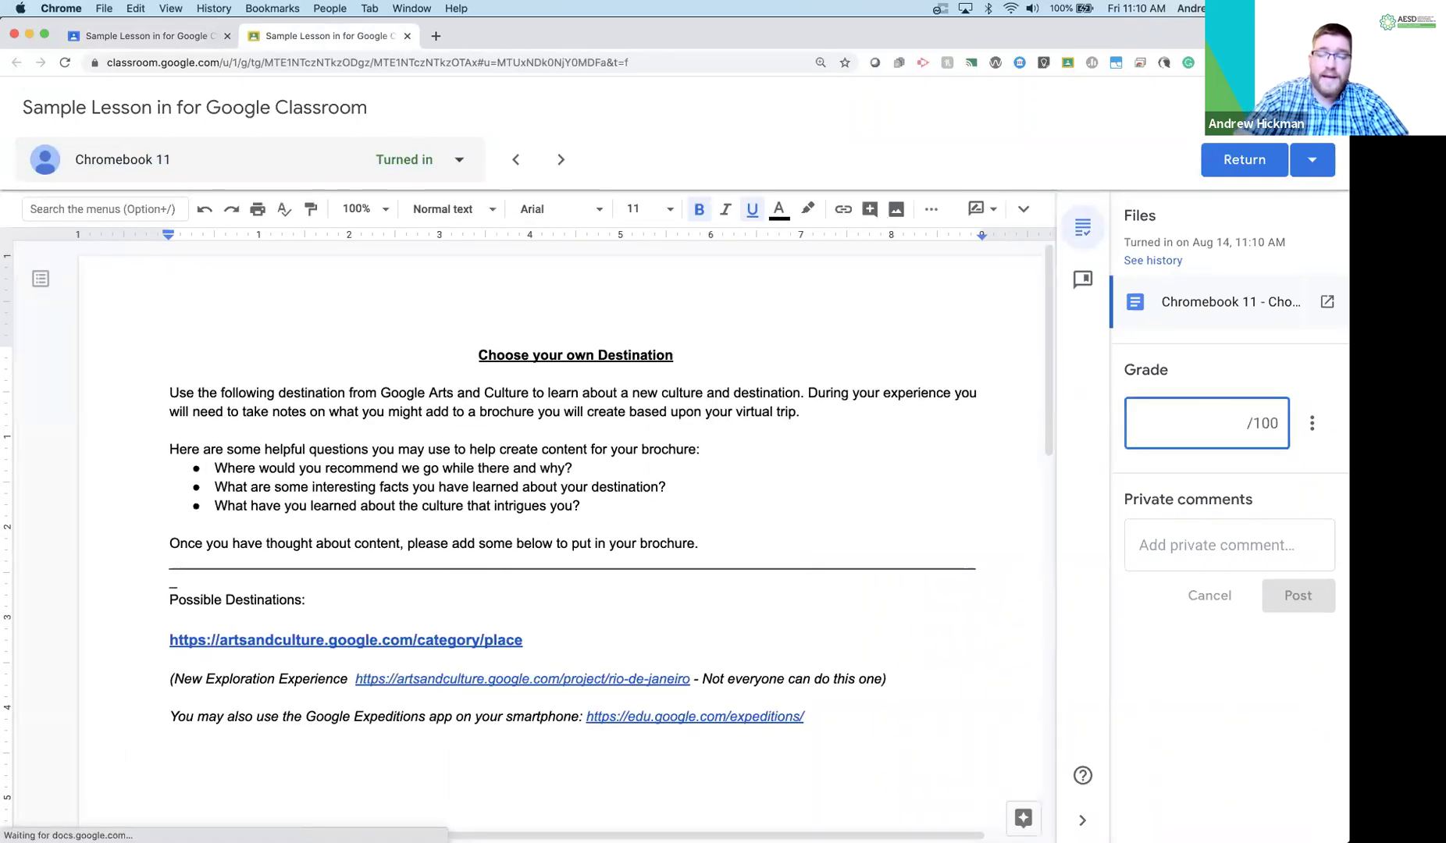
{"action": "type", "text": "100"}
{"action": "left_click", "coordinate": [1235, 556]}
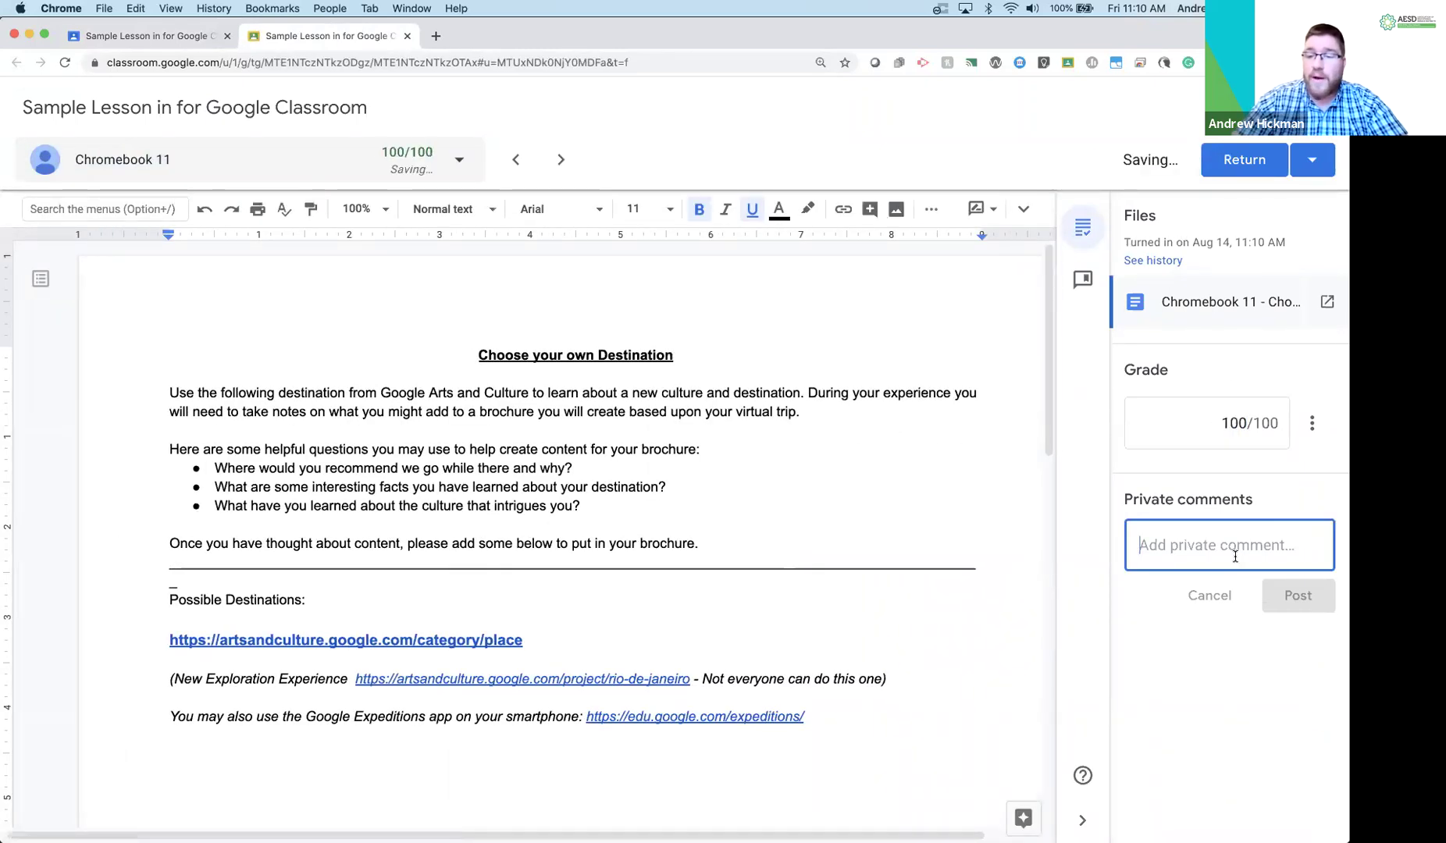
{"action": "left_click", "coordinate": [1257, 167]}
{"action": "left_click", "coordinate": [837, 531]}
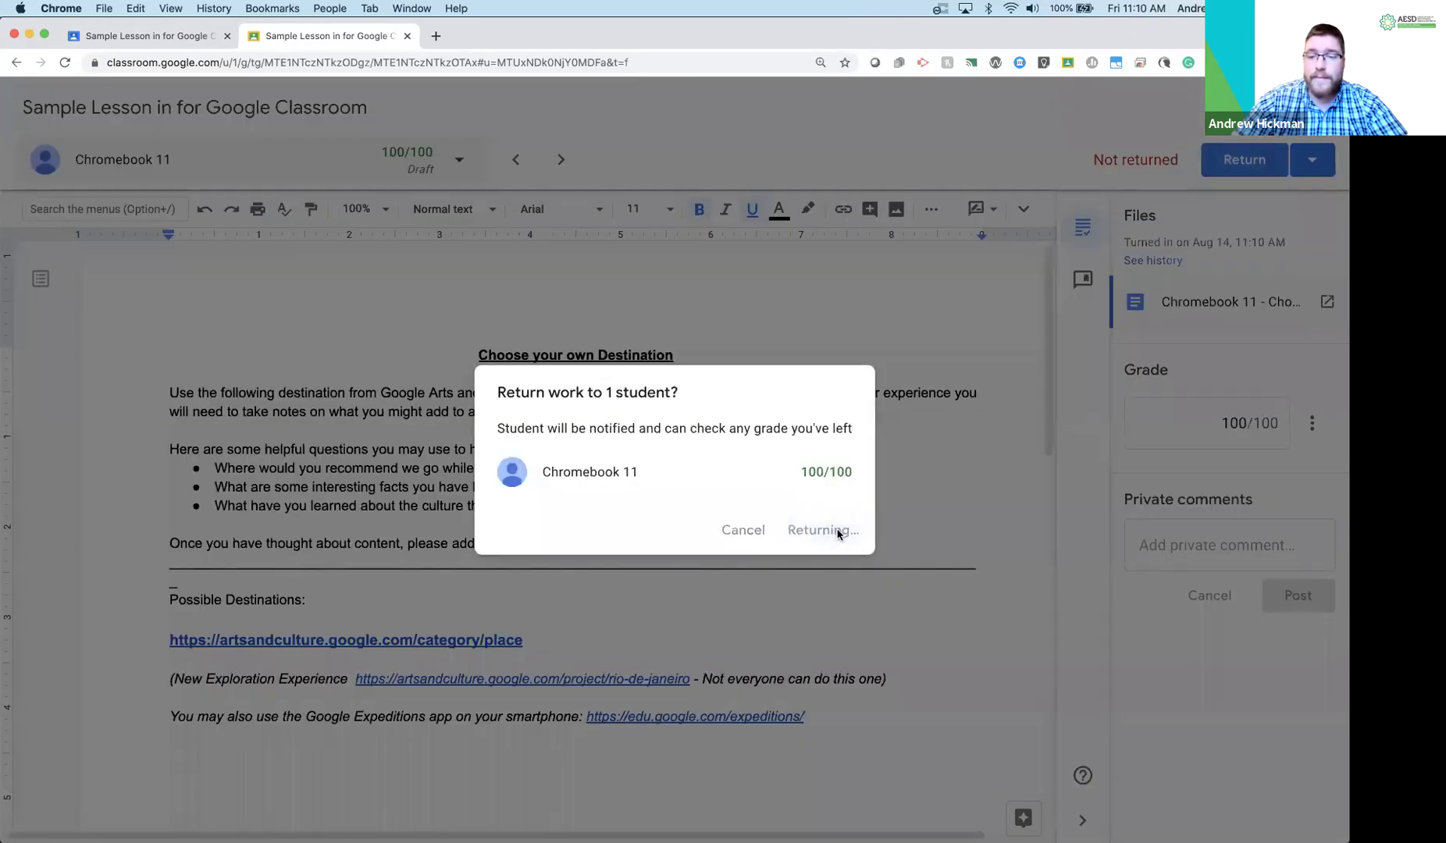